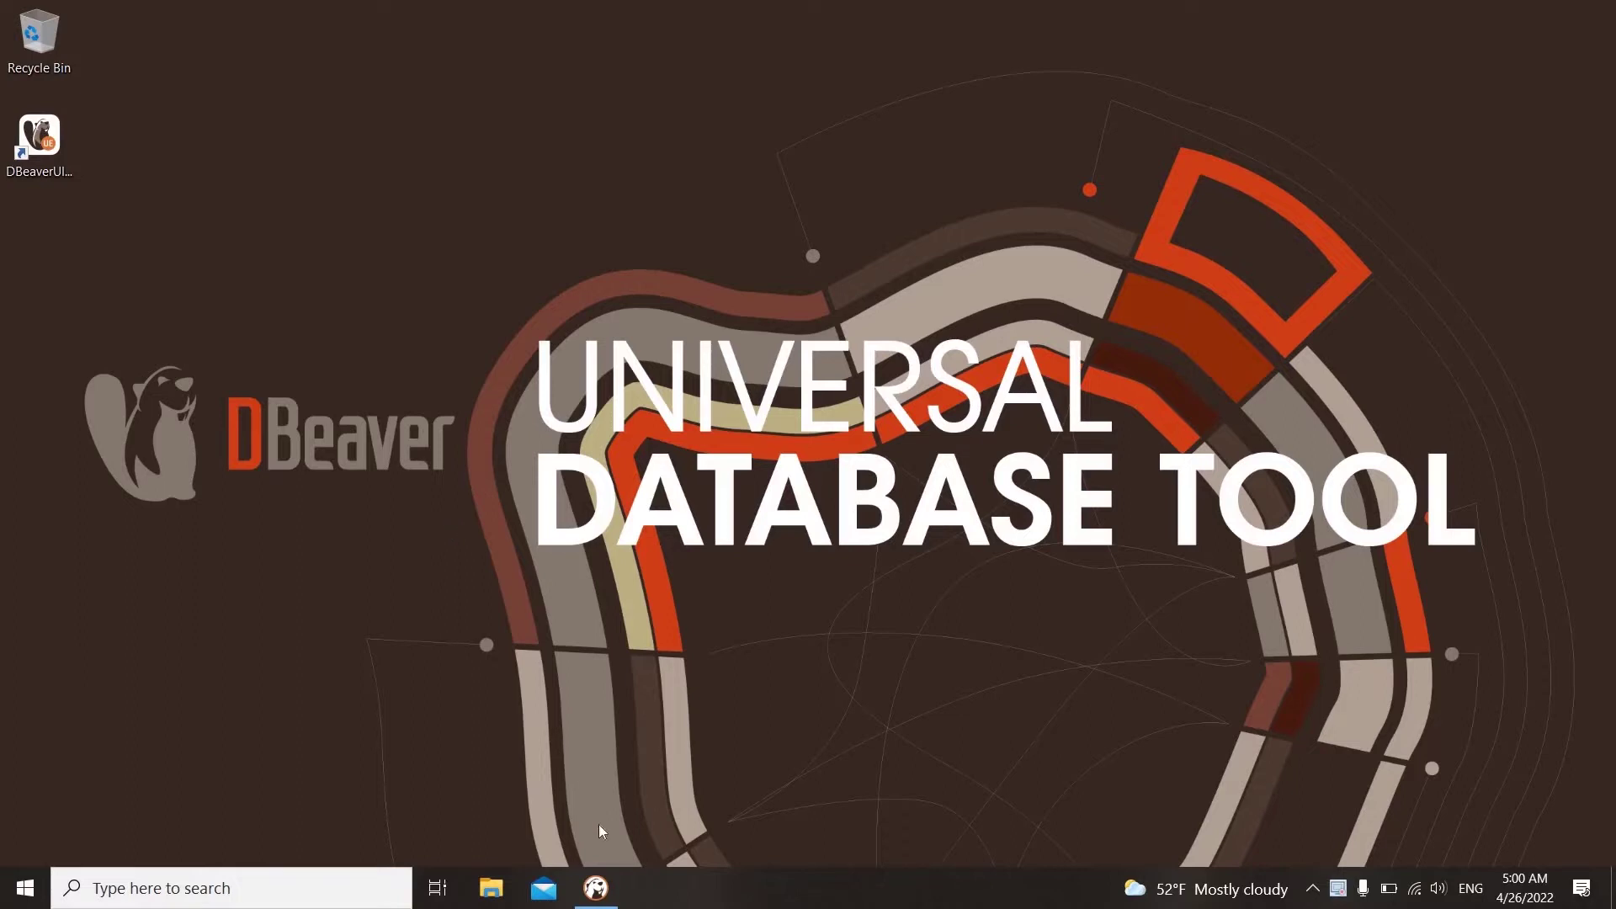
Step: Restore the minimized DBeaver Ultimate 22.0.0 window from the taskbar
{"action": "left_click", "coordinate": [595, 887]}
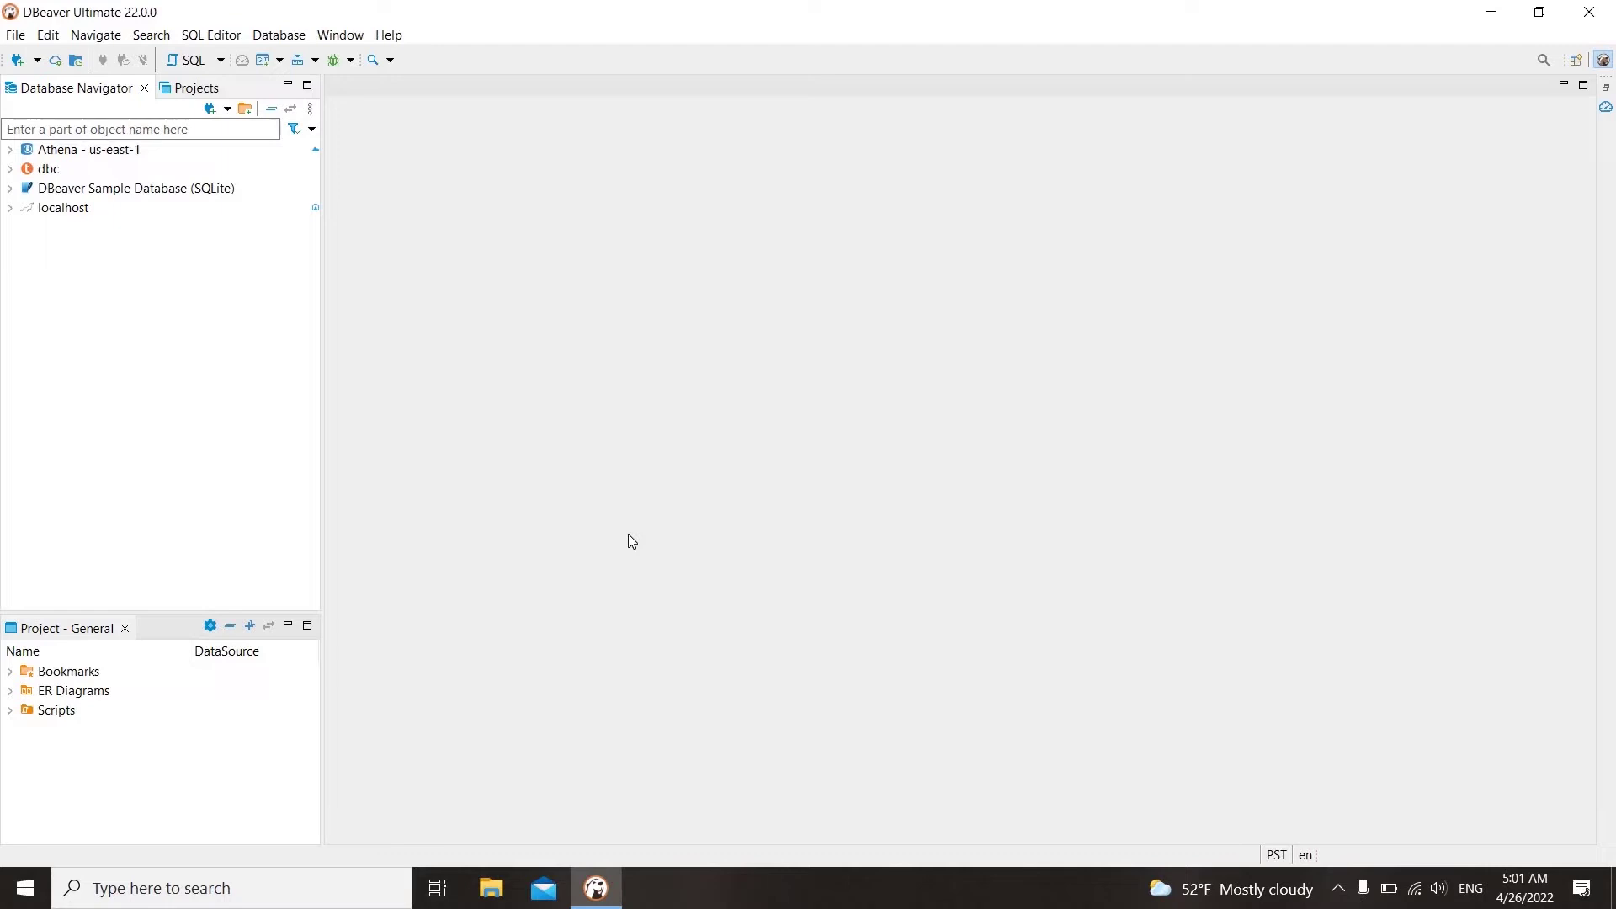
Step: Open Cloud Explorer and the Edit cloud configuration dialog for the AWS configuration
{"action": "left_click", "coordinate": [56, 61]}
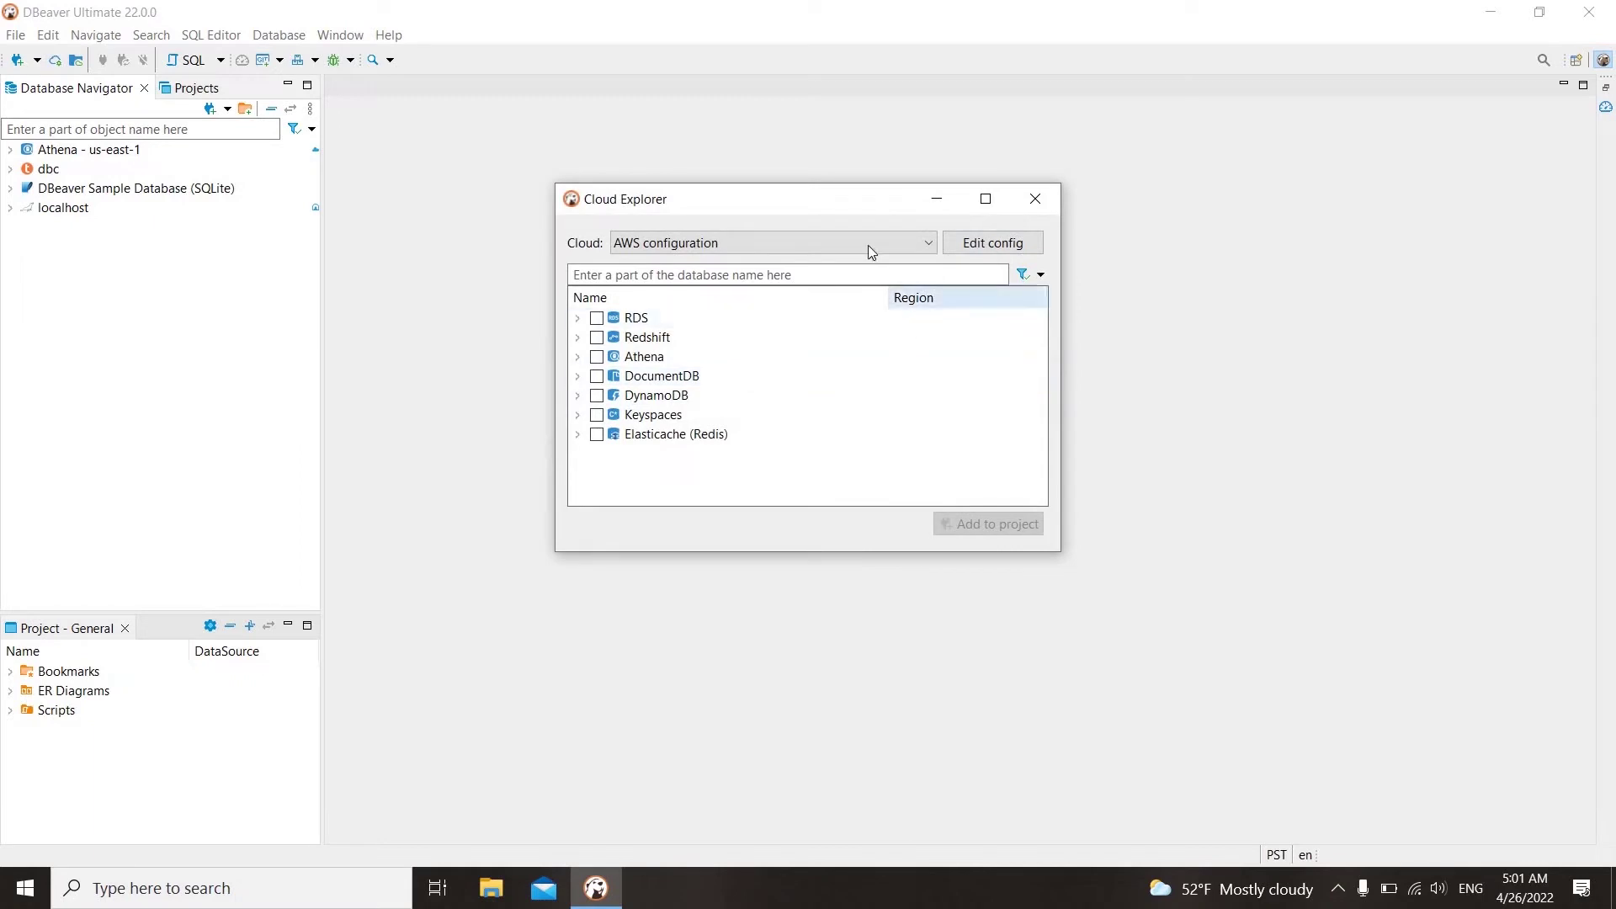
{"action": "left_click", "coordinate": [974, 243]}
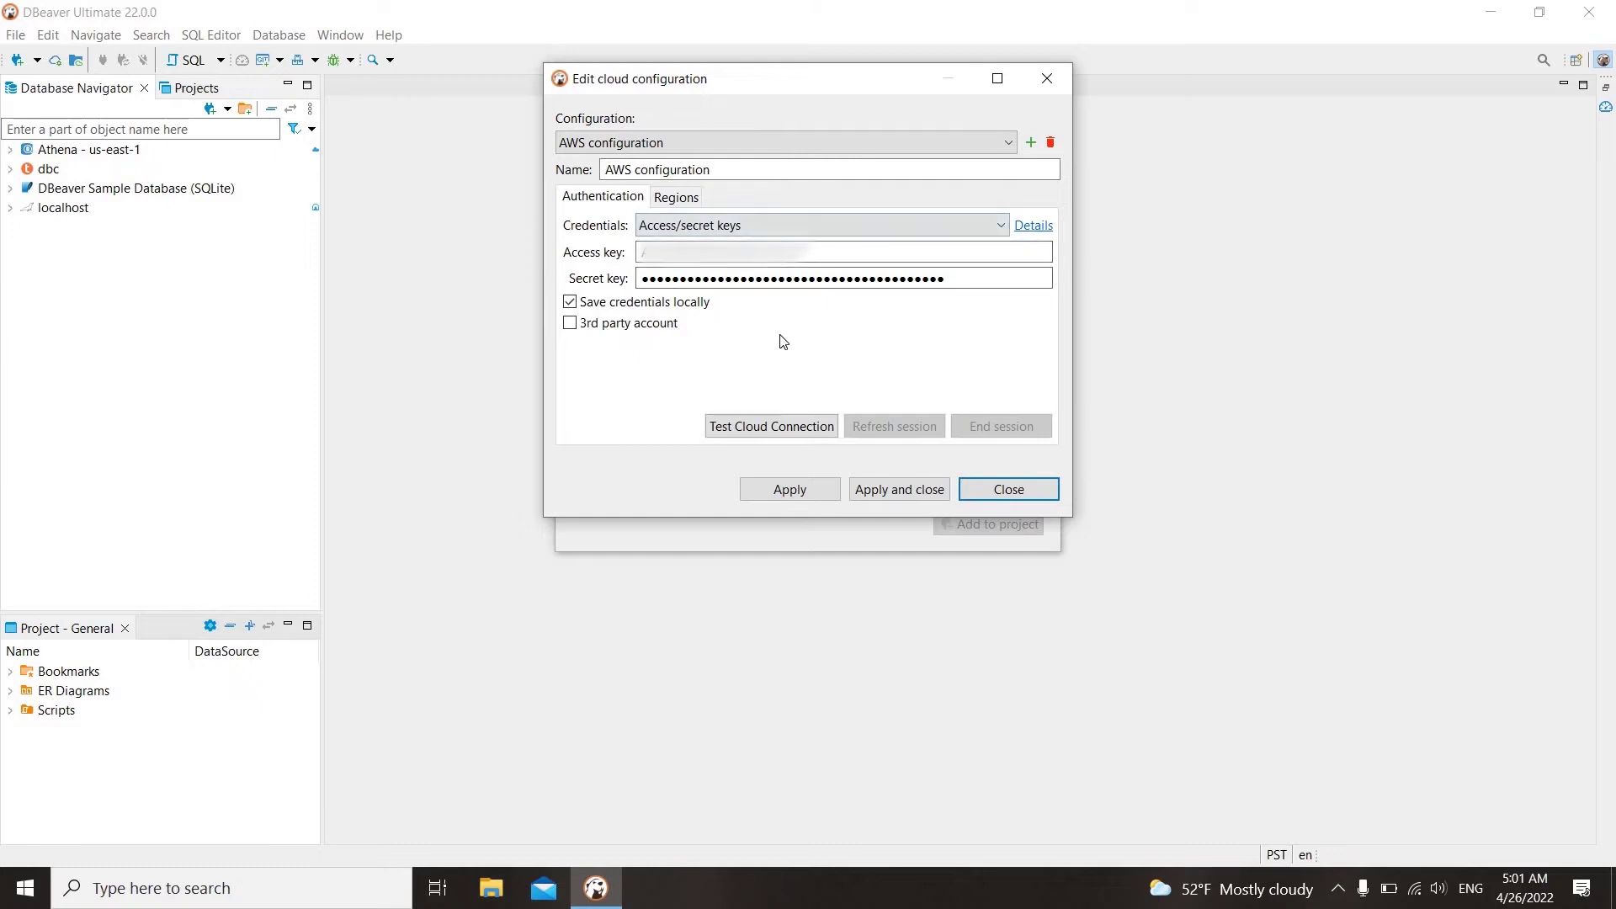
Step: On the Regions tab, enable North America, Africa and Asia, then apply and close
{"action": "left_click", "coordinate": [676, 198]}
{"action": "scroll", "coordinate": [700, 303], "scroll_direction": "down", "scroll_amount": 1}
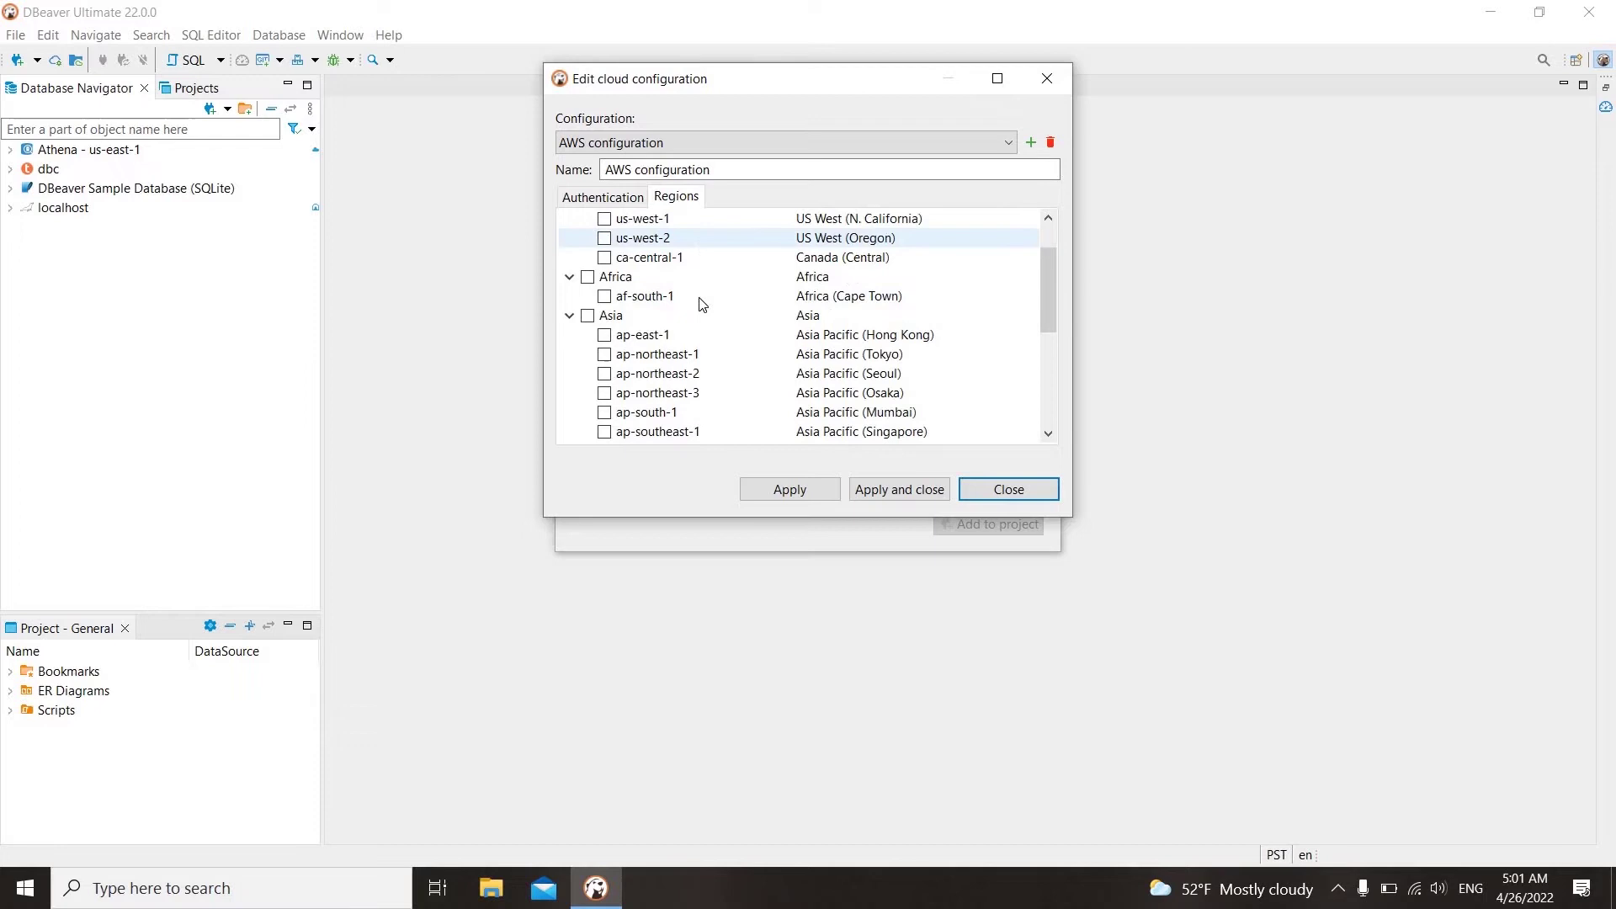
{"action": "scroll", "coordinate": [699, 301], "scroll_direction": "down", "scroll_amount": 1}
{"action": "scroll", "coordinate": [699, 303], "scroll_direction": "down", "scroll_amount": 1}
{"action": "scroll", "coordinate": [700, 304], "scroll_direction": "down", "scroll_amount": 2}
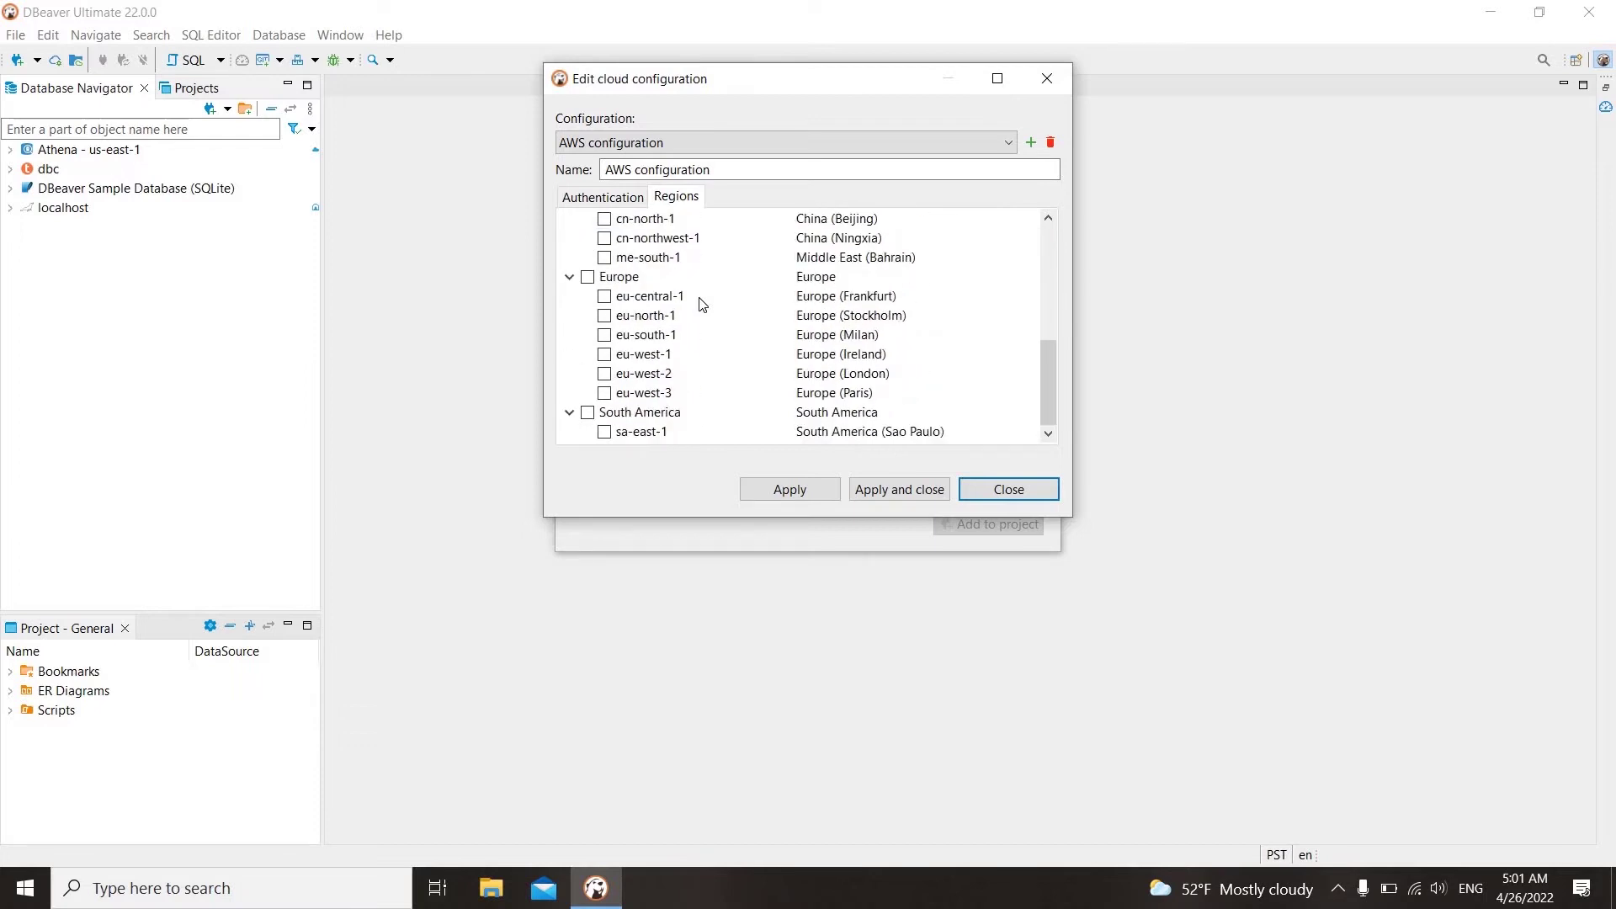
{"action": "scroll", "coordinate": [700, 304], "scroll_direction": "up", "scroll_amount": 5}
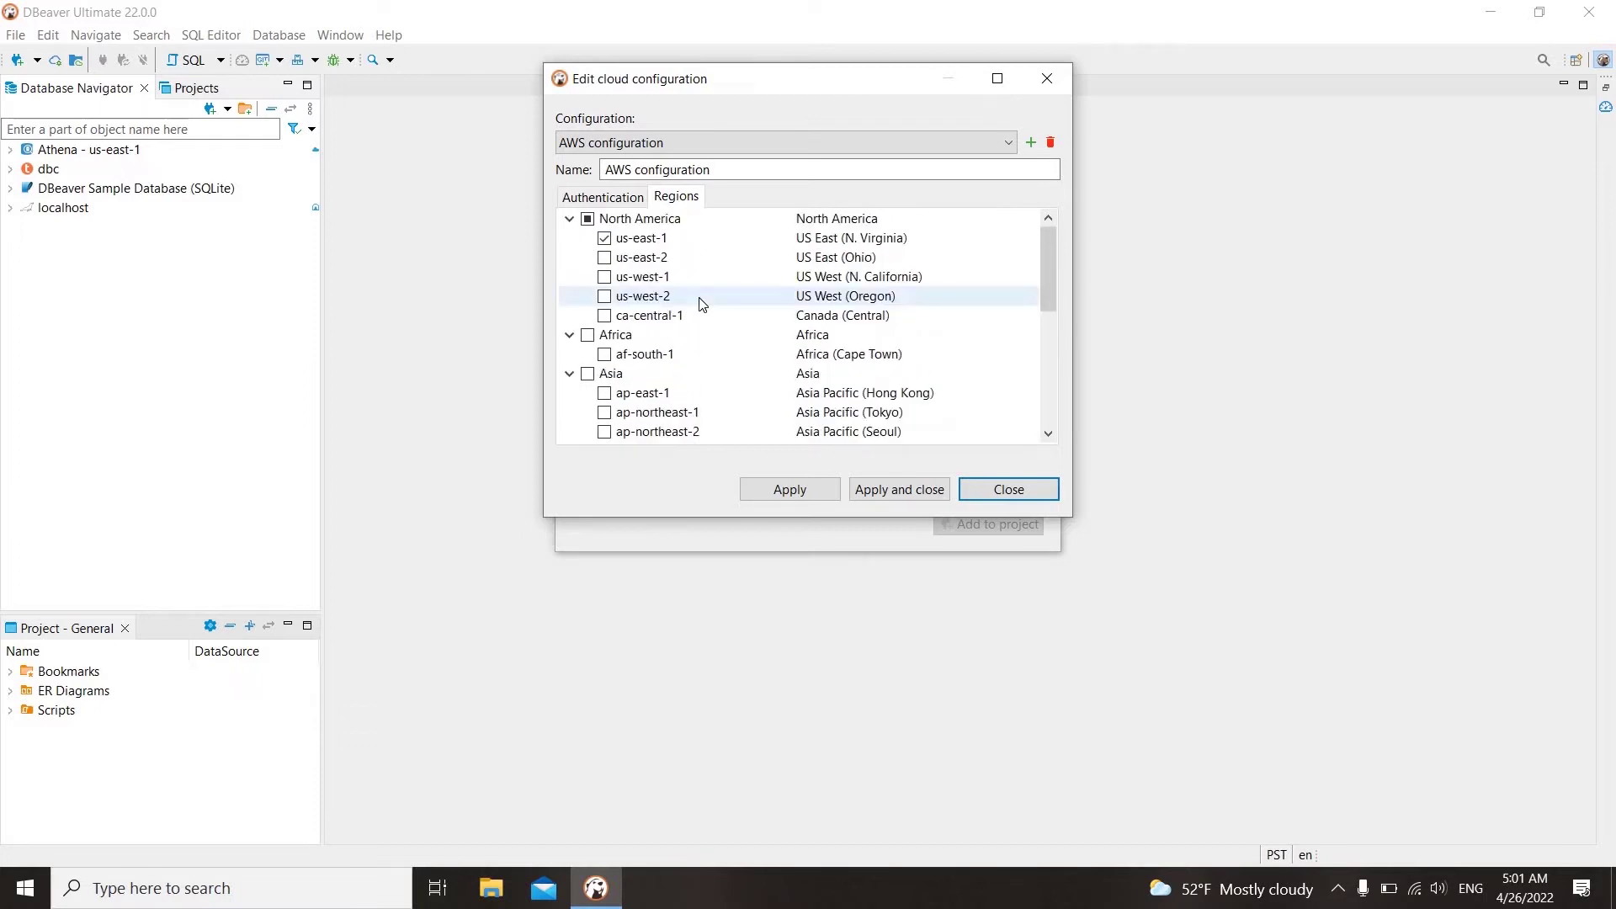
{"action": "left_click", "coordinate": [586, 222]}
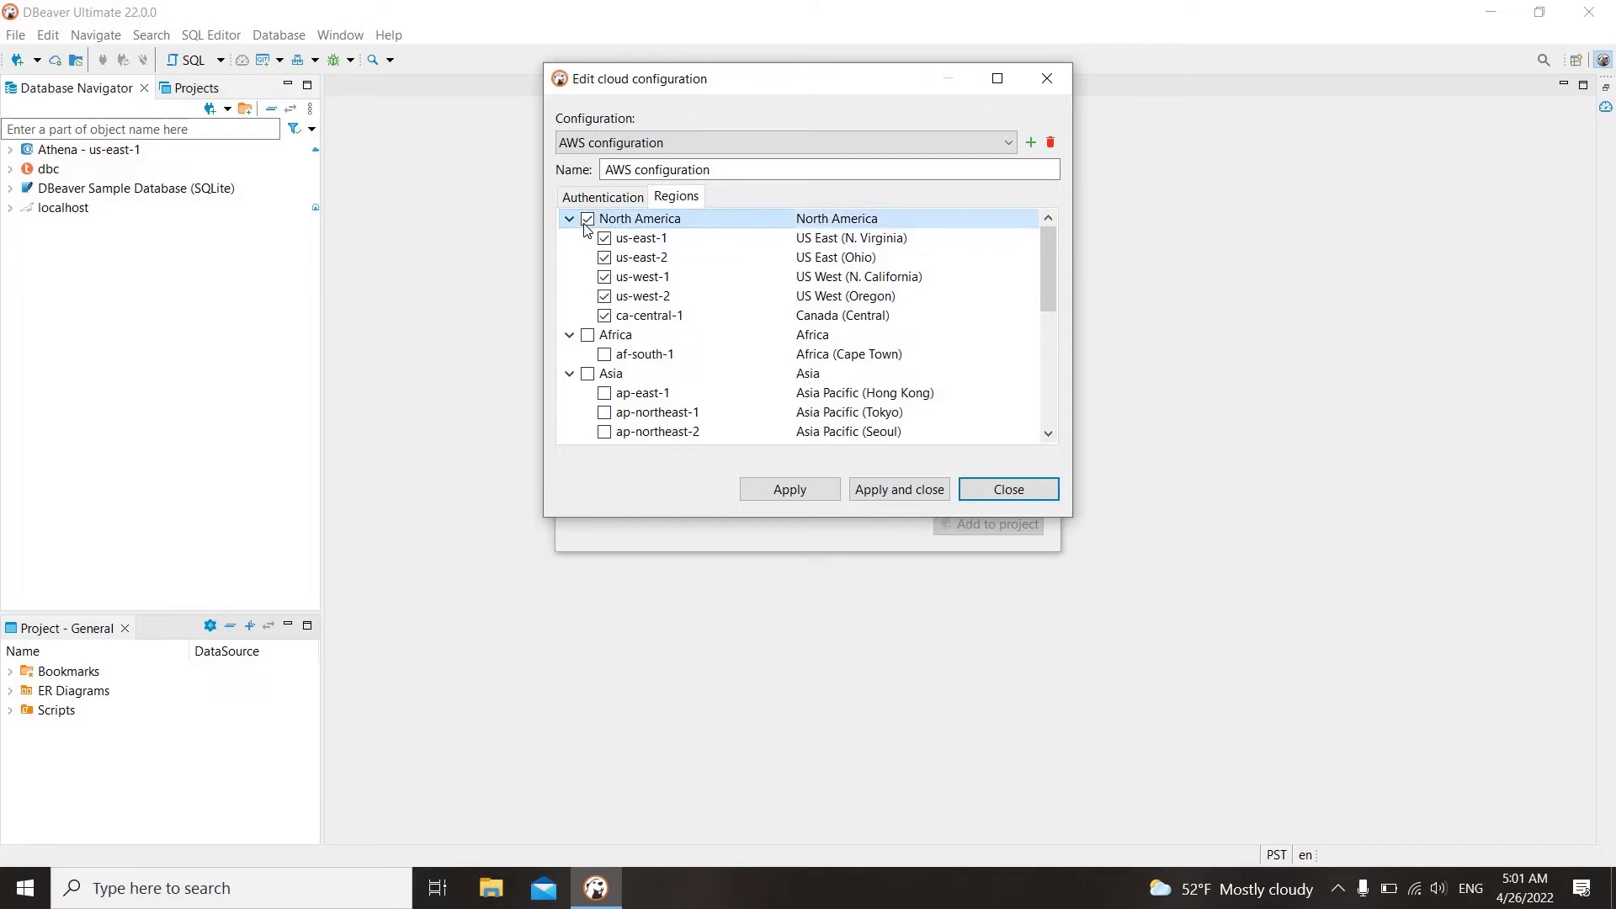
{"action": "left_click", "coordinate": [588, 336]}
{"action": "left_click", "coordinate": [588, 375]}
{"action": "left_click", "coordinate": [900, 490]}
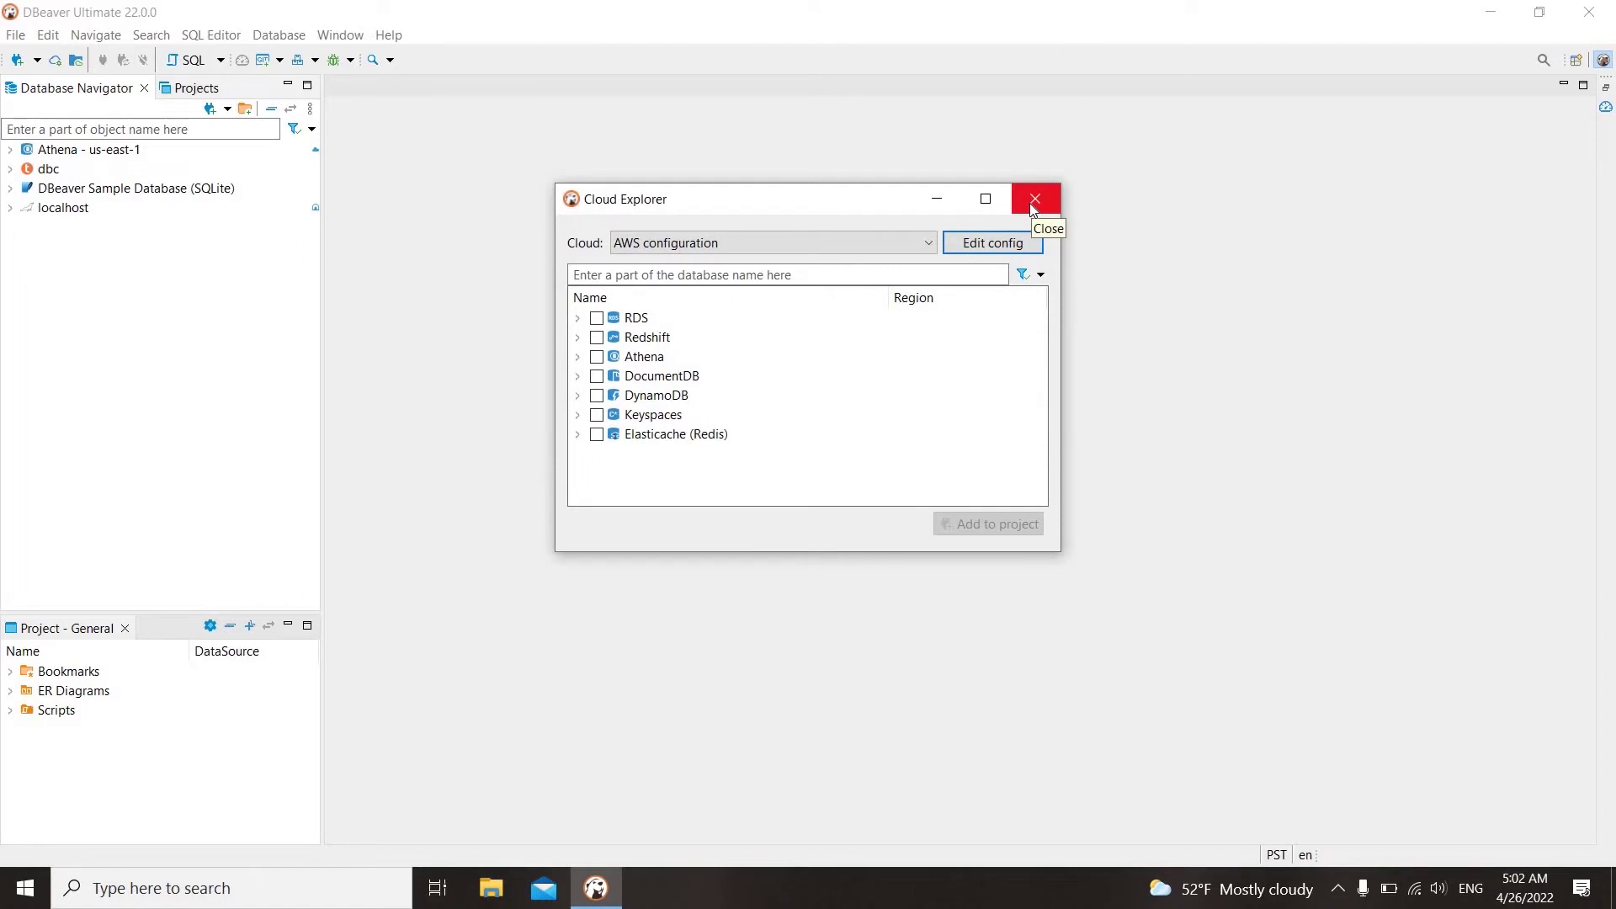
Step: Check the available cloud configurations in the Cloud list, then close Cloud Explorer
{"action": "left_click", "coordinate": [915, 243]}
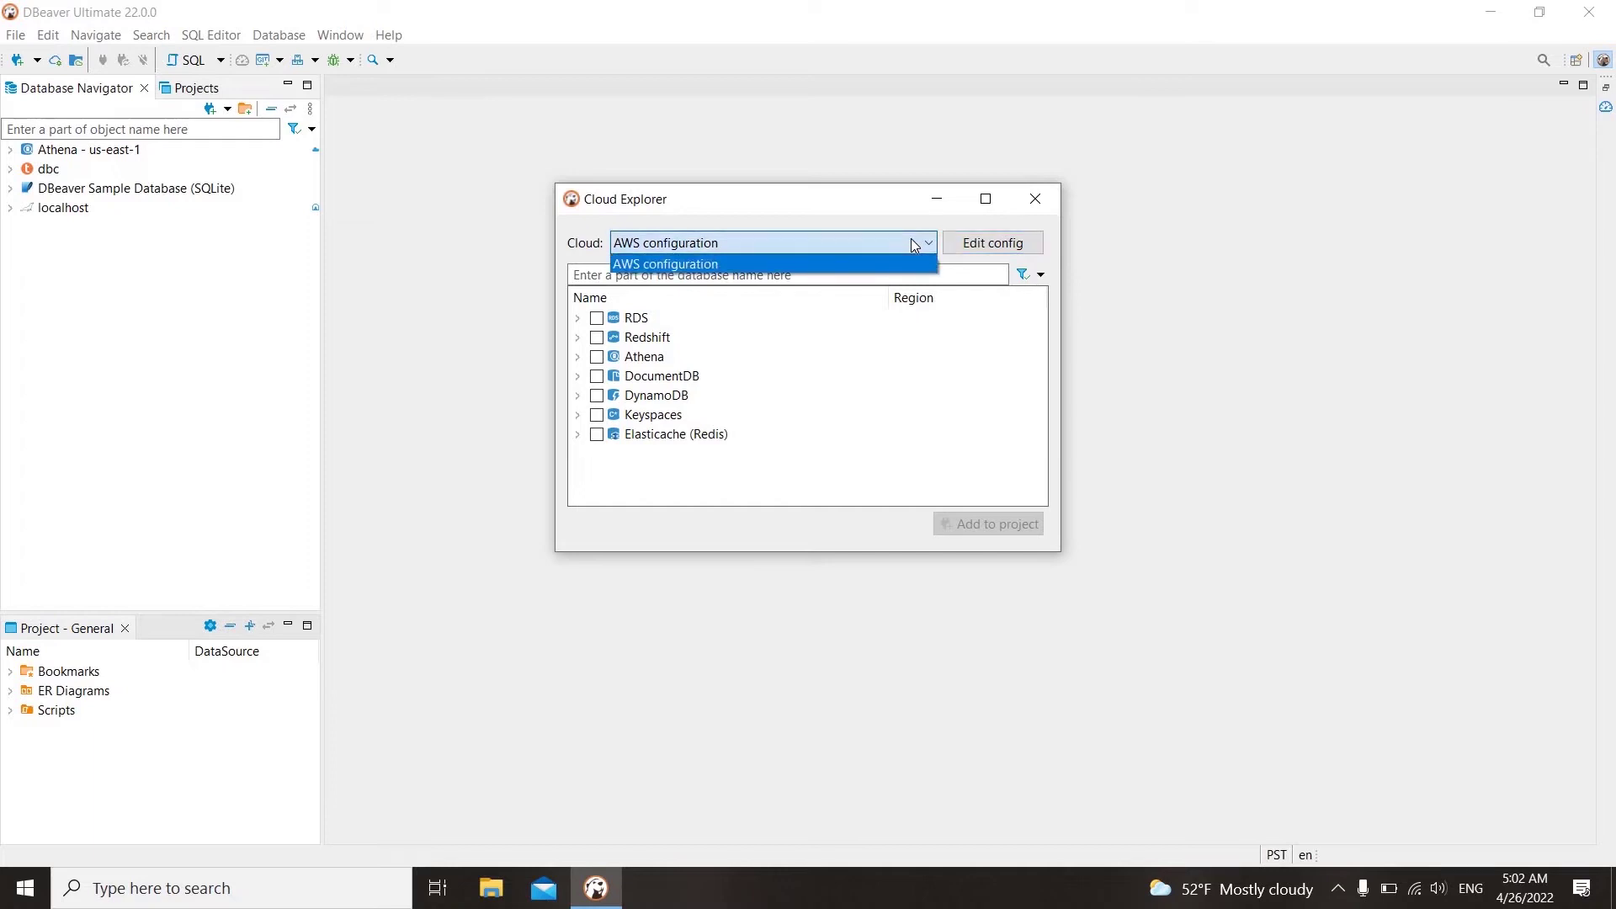
{"action": "left_click", "coordinate": [910, 239]}
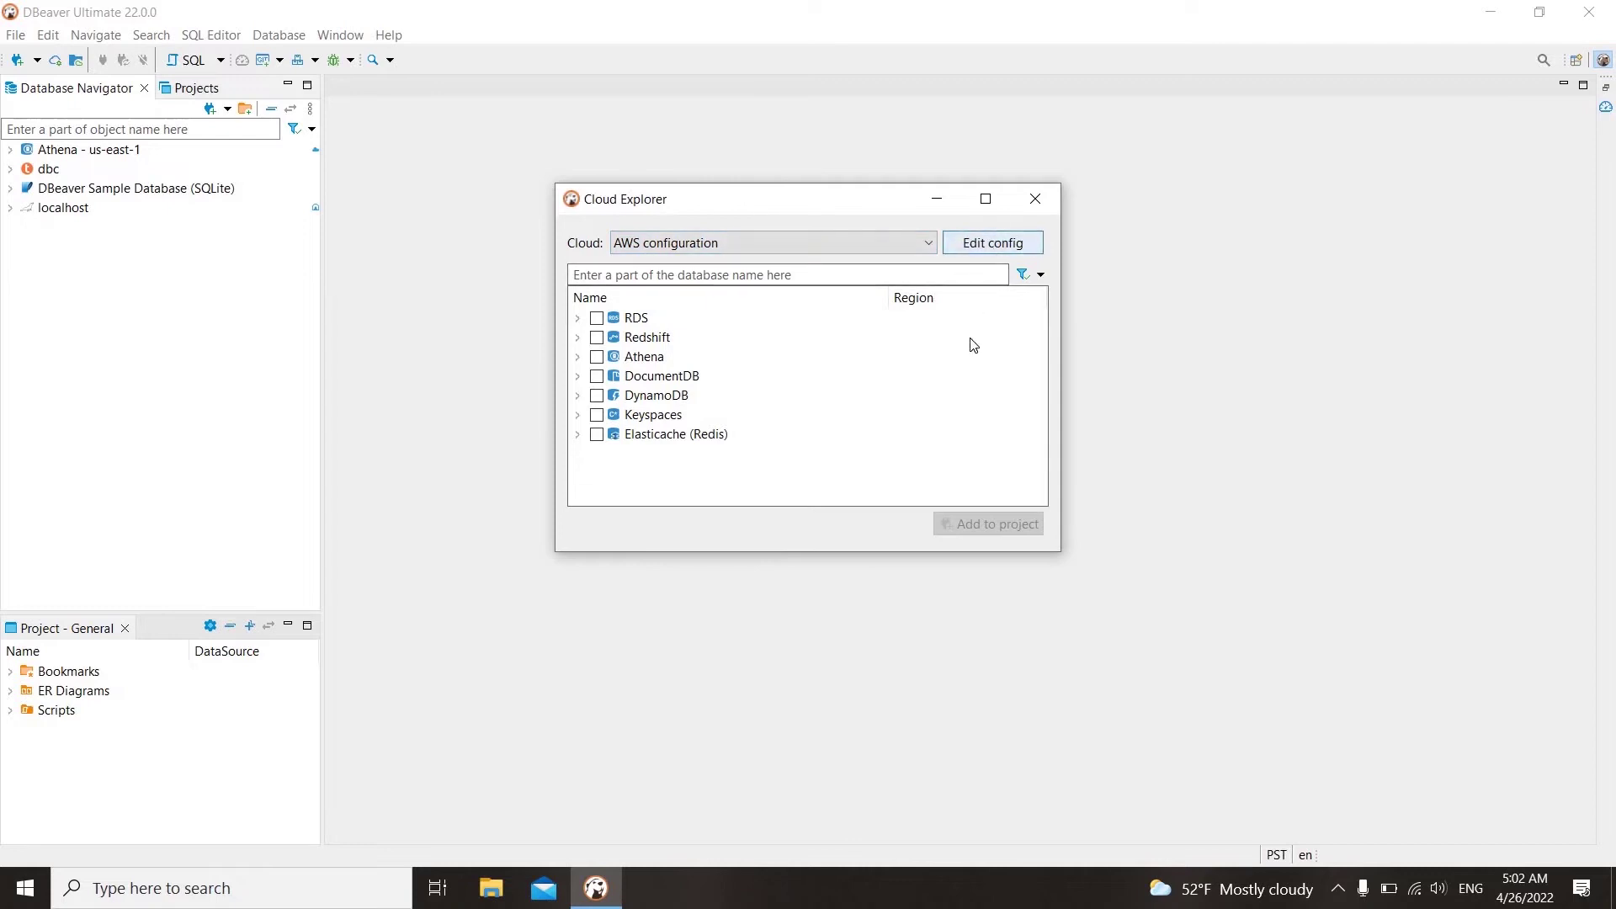
{"action": "left_click", "coordinate": [1041, 200]}
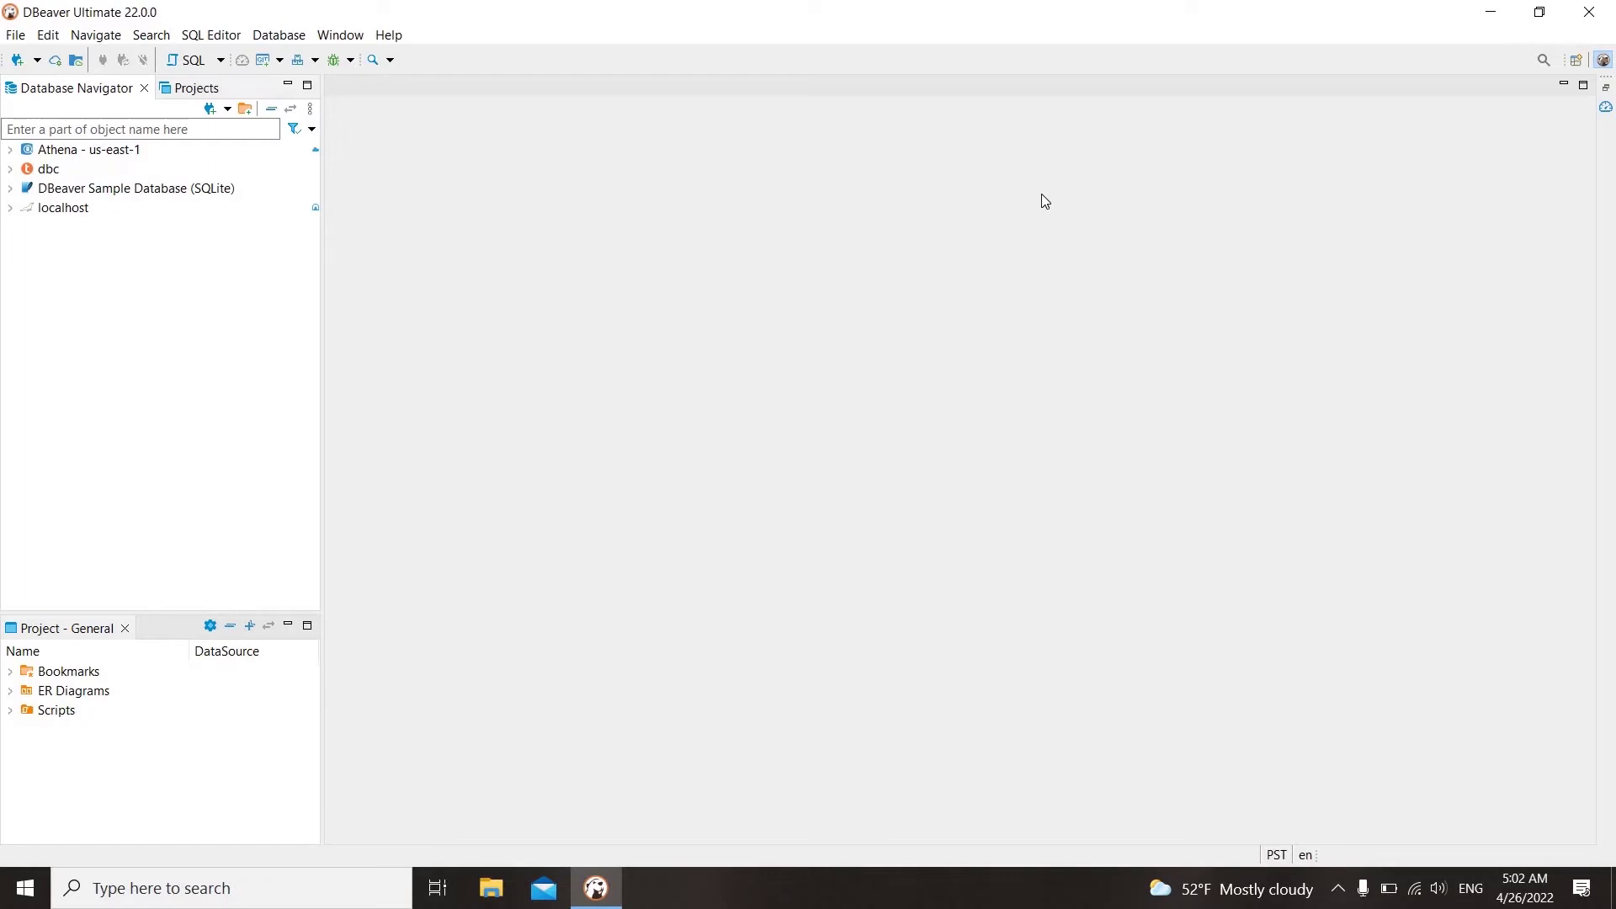
Step: Open the Cloud file explorer panel and drag its divider upward to enlarge it
{"action": "left_click", "coordinate": [76, 61]}
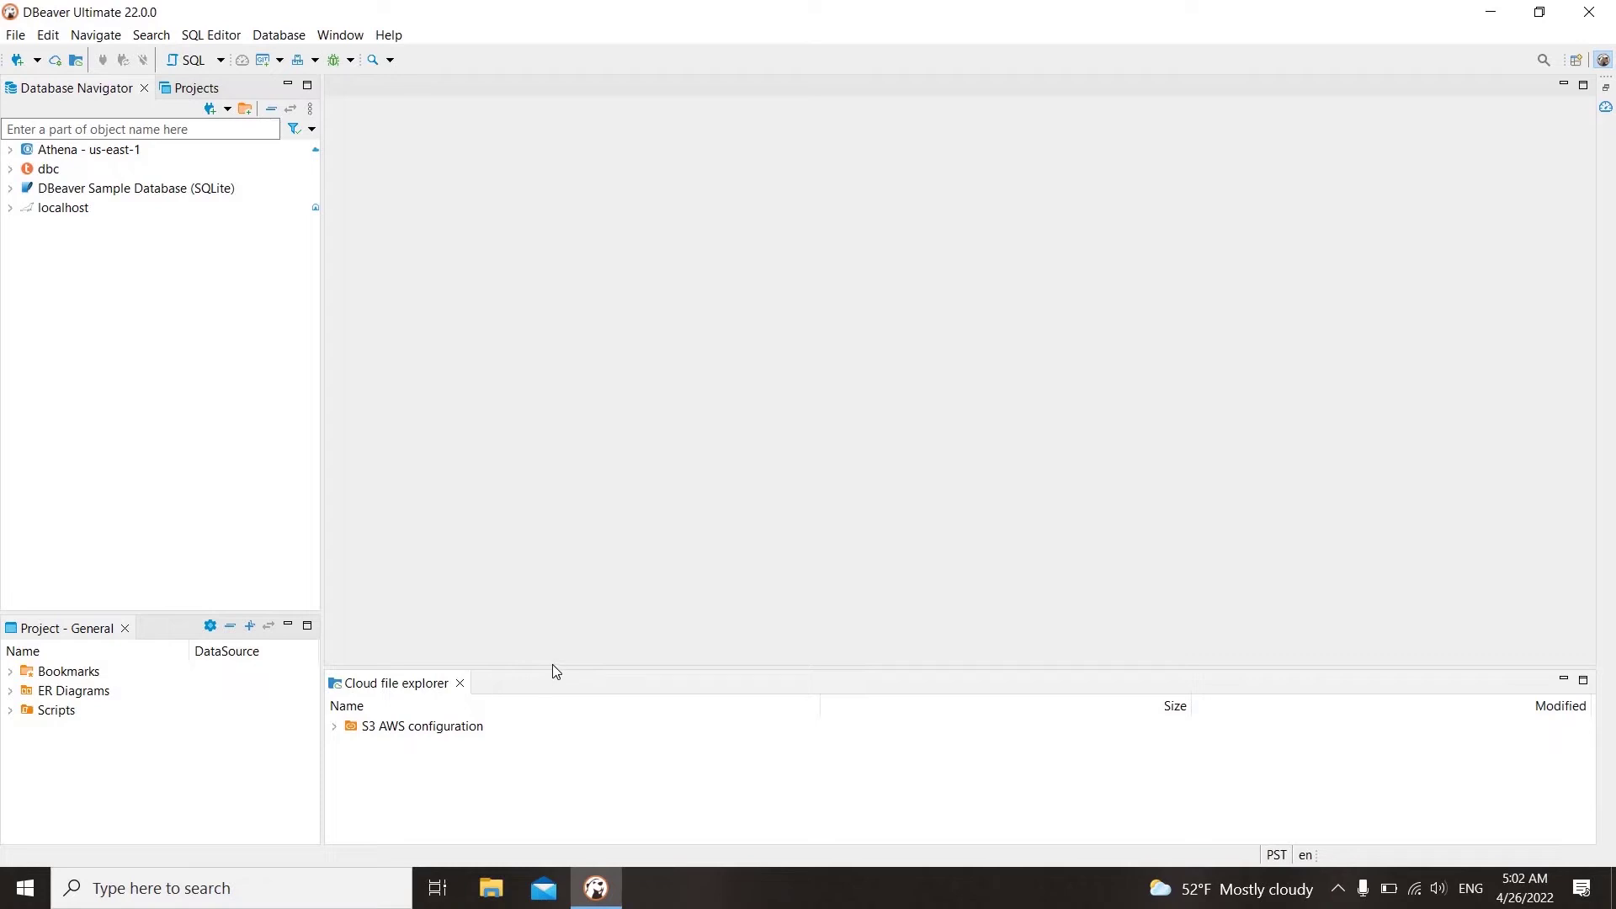
{"action": "left_click_drag", "start_coordinate": [551, 667], "coordinate": [575, 521]}
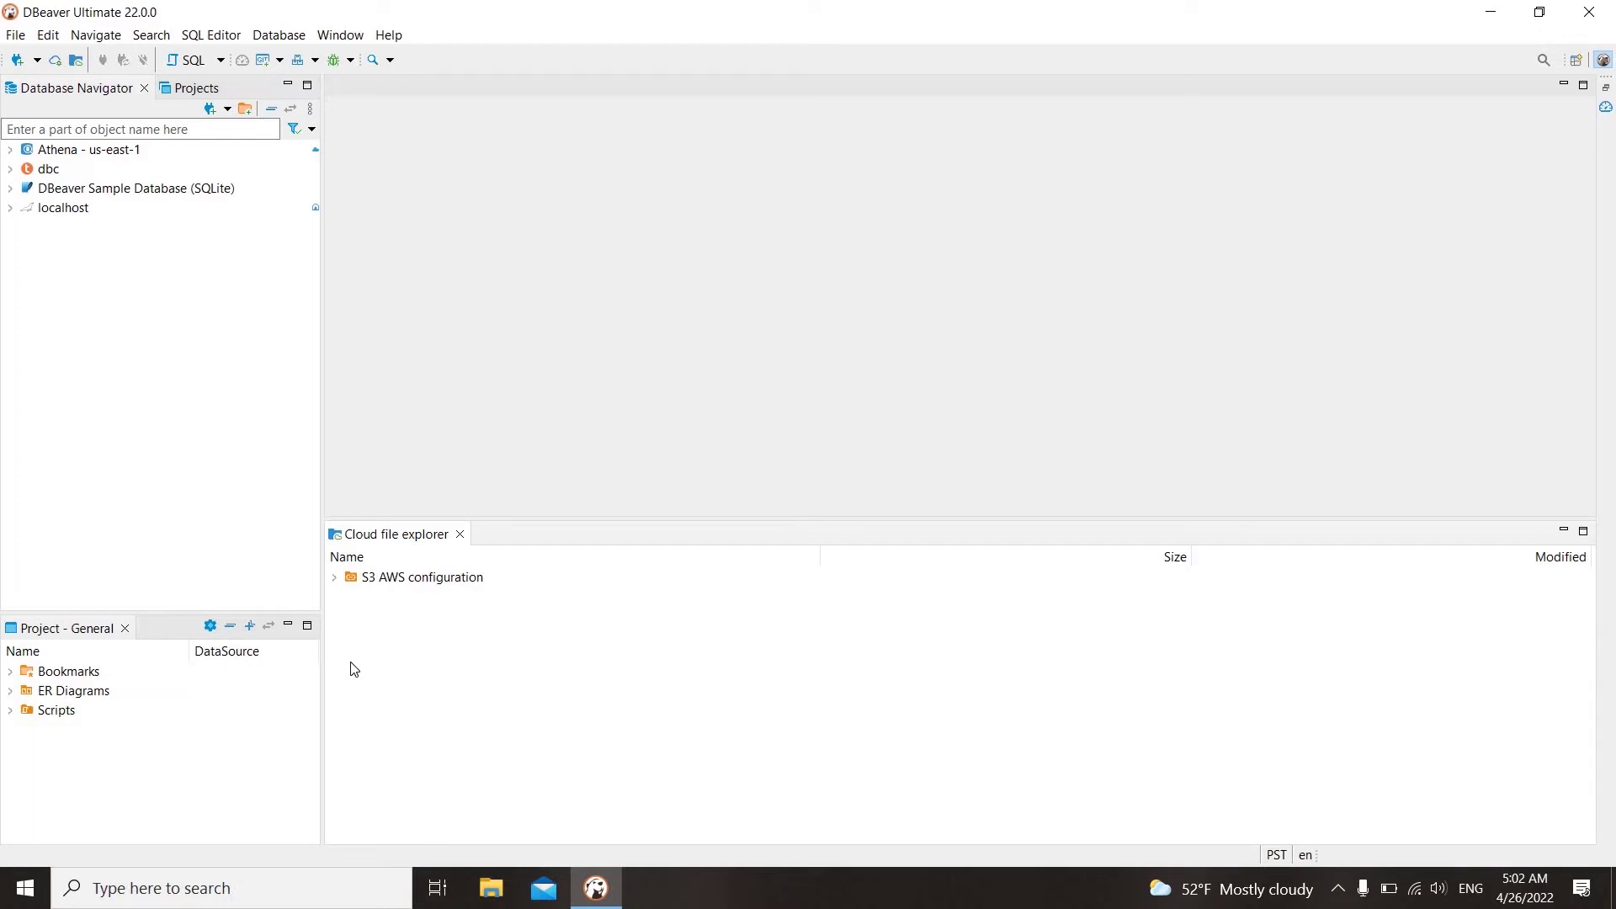
Step: Expand the S3 AWS configuration and the dbeaver-downloads bucket to list its files
{"action": "left_click", "coordinate": [335, 578]}
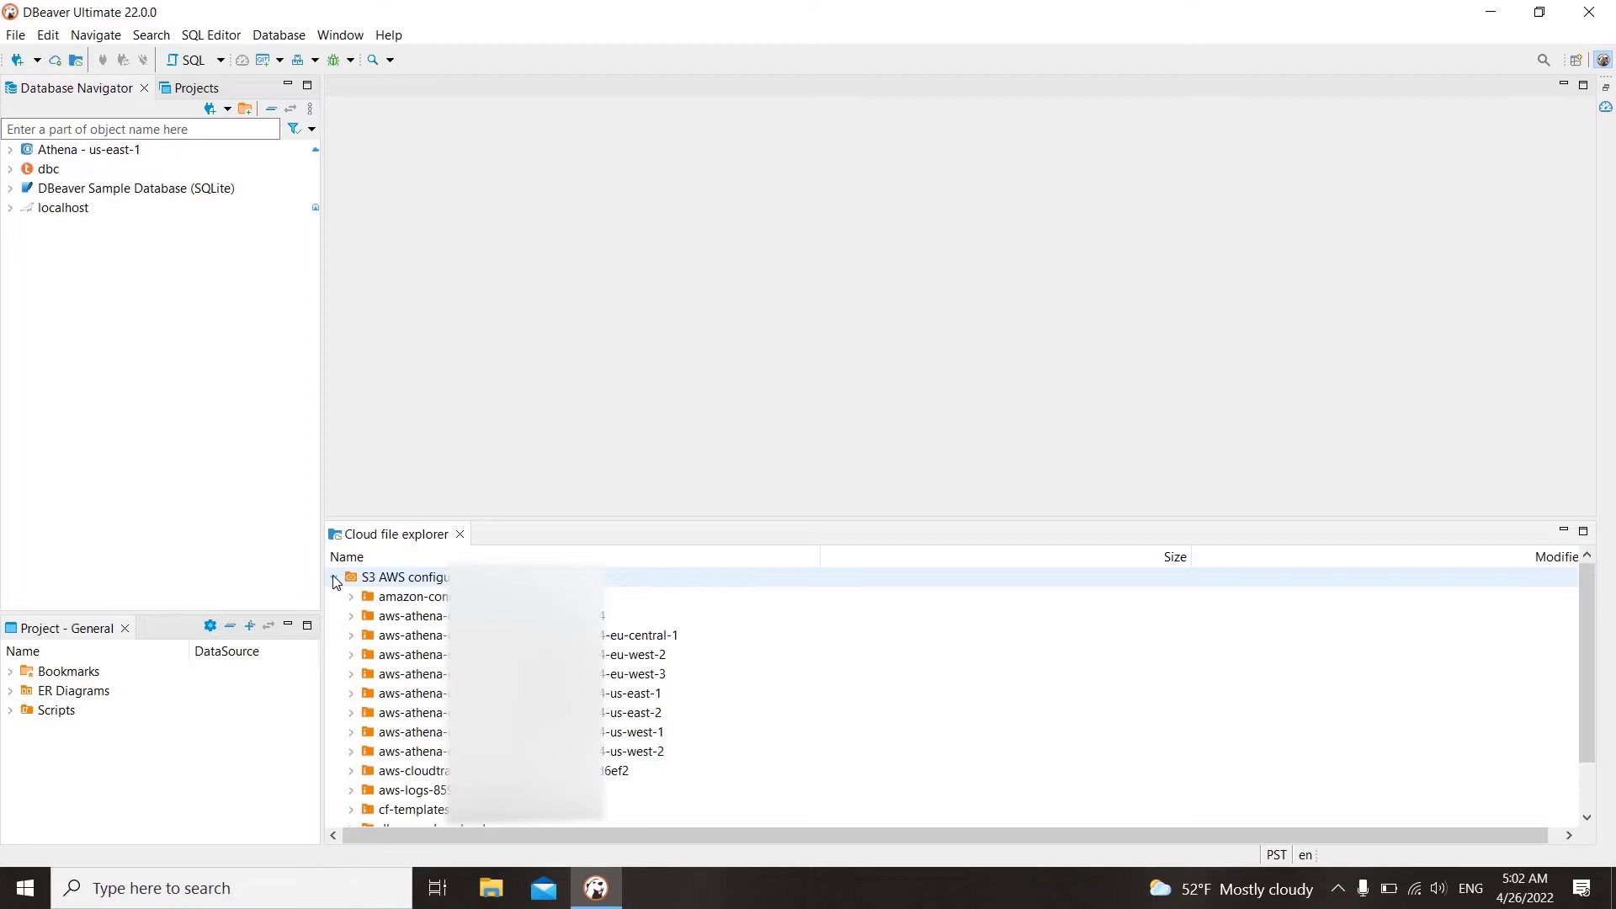
{"action": "left_click", "coordinate": [530, 694]}
{"action": "scroll", "coordinate": [531, 694], "scroll_direction": "down", "scroll_amount": 1}
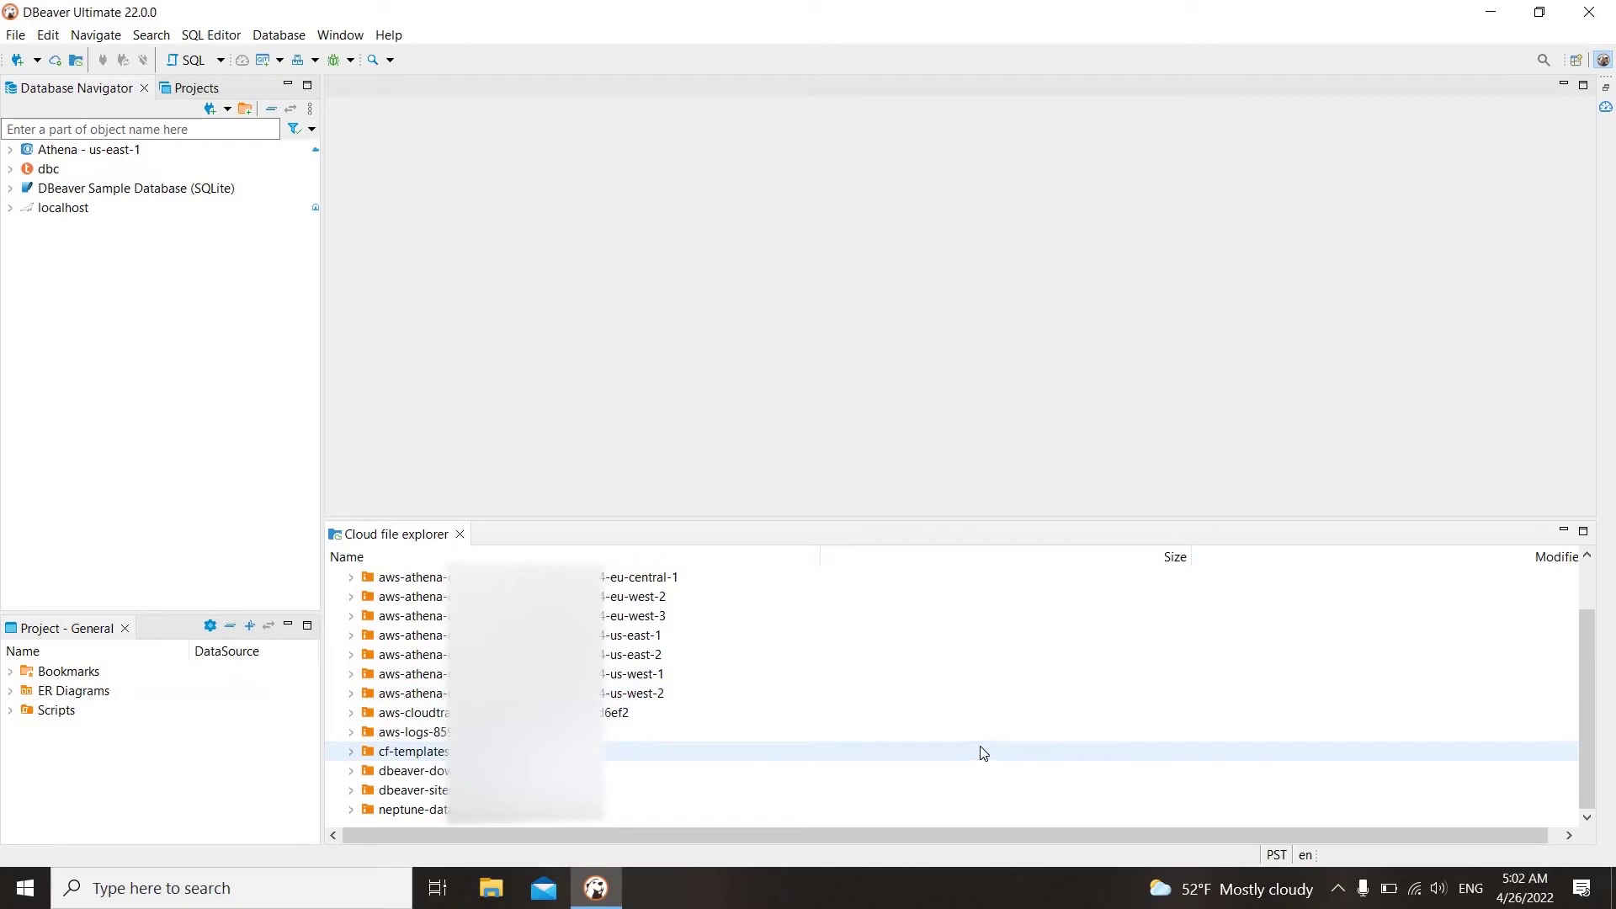
{"action": "left_click", "coordinate": [353, 772]}
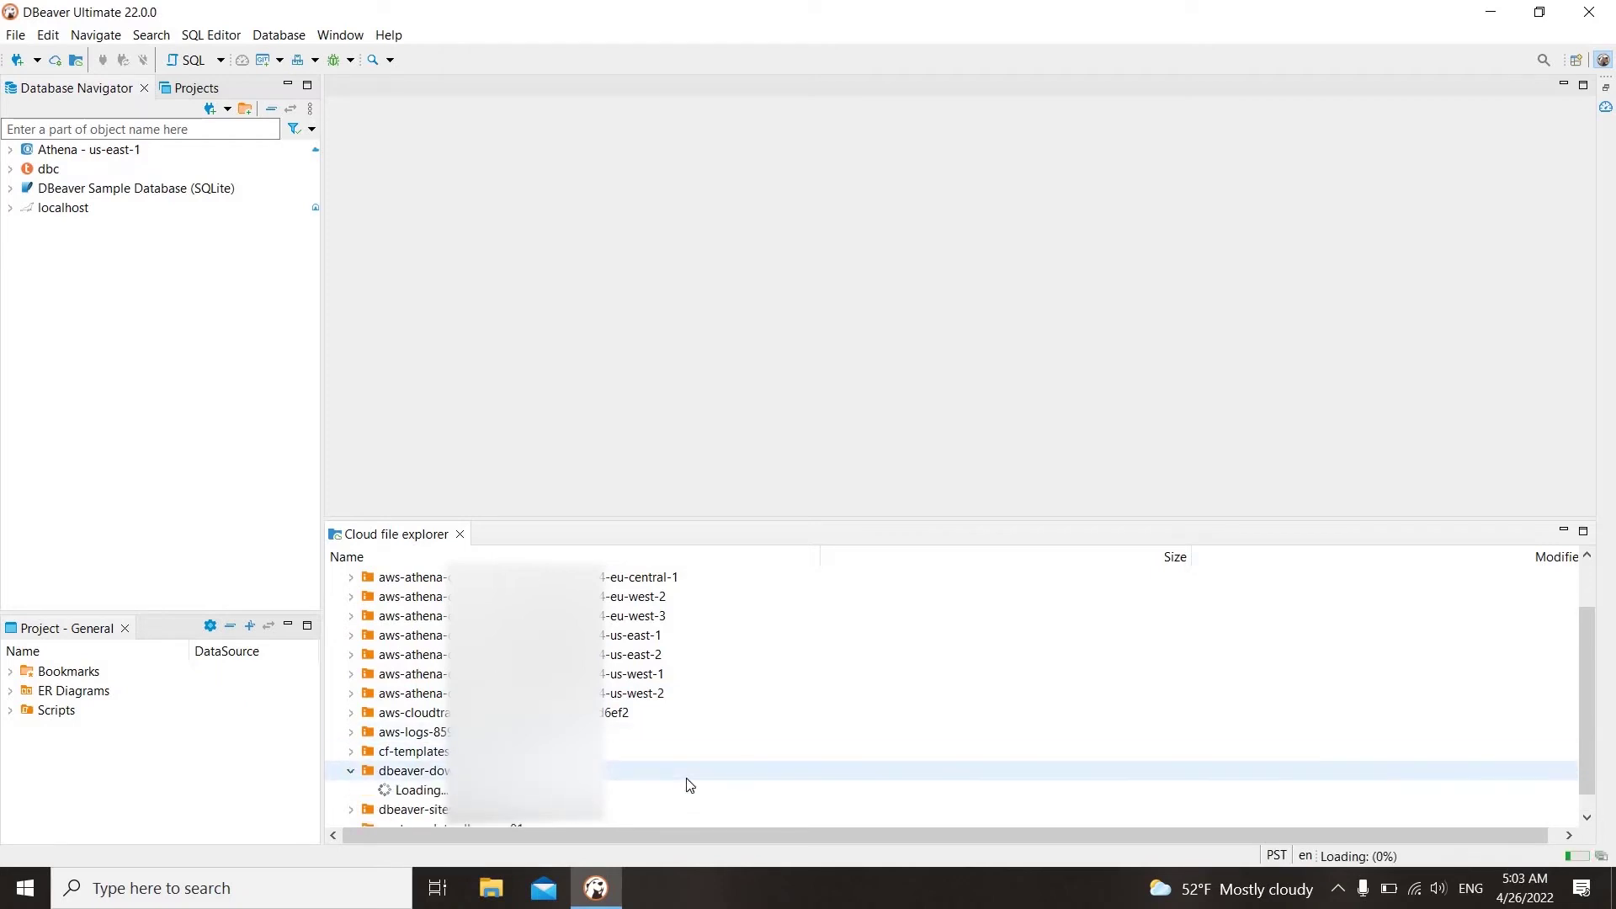
{"action": "scroll", "coordinate": [688, 786], "scroll_direction": "down", "scroll_amount": 2}
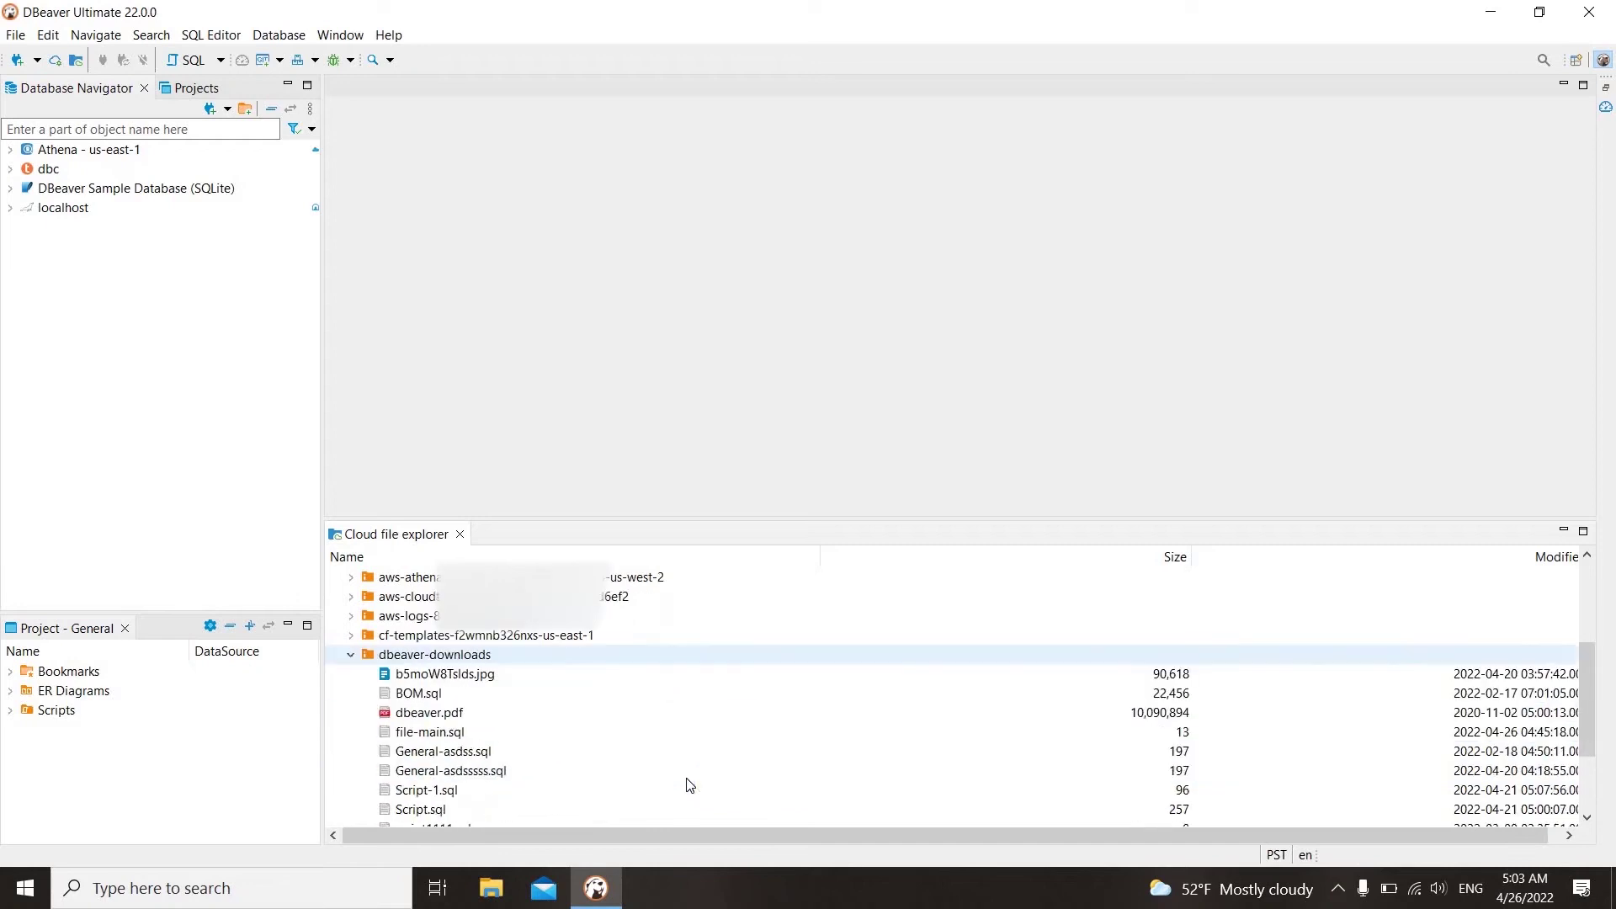
Step: Open Script.sql from dbeaver-downloads in an SQL editor via Open Path
{"action": "right_click", "coordinate": [531, 808]}
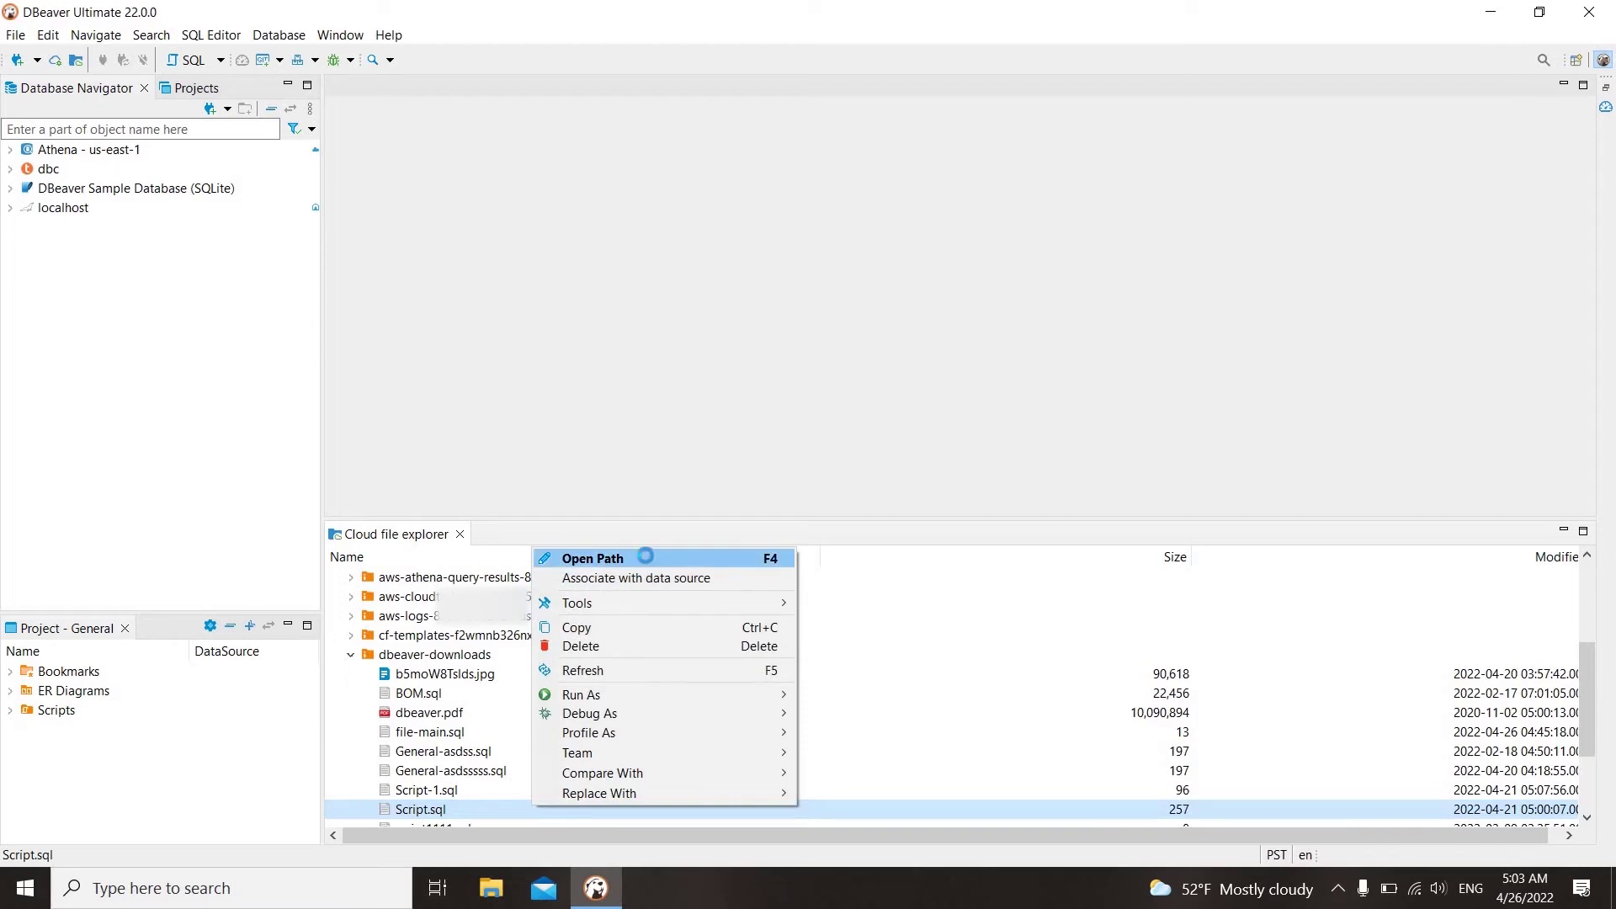
{"action": "left_click", "coordinate": [645, 558]}
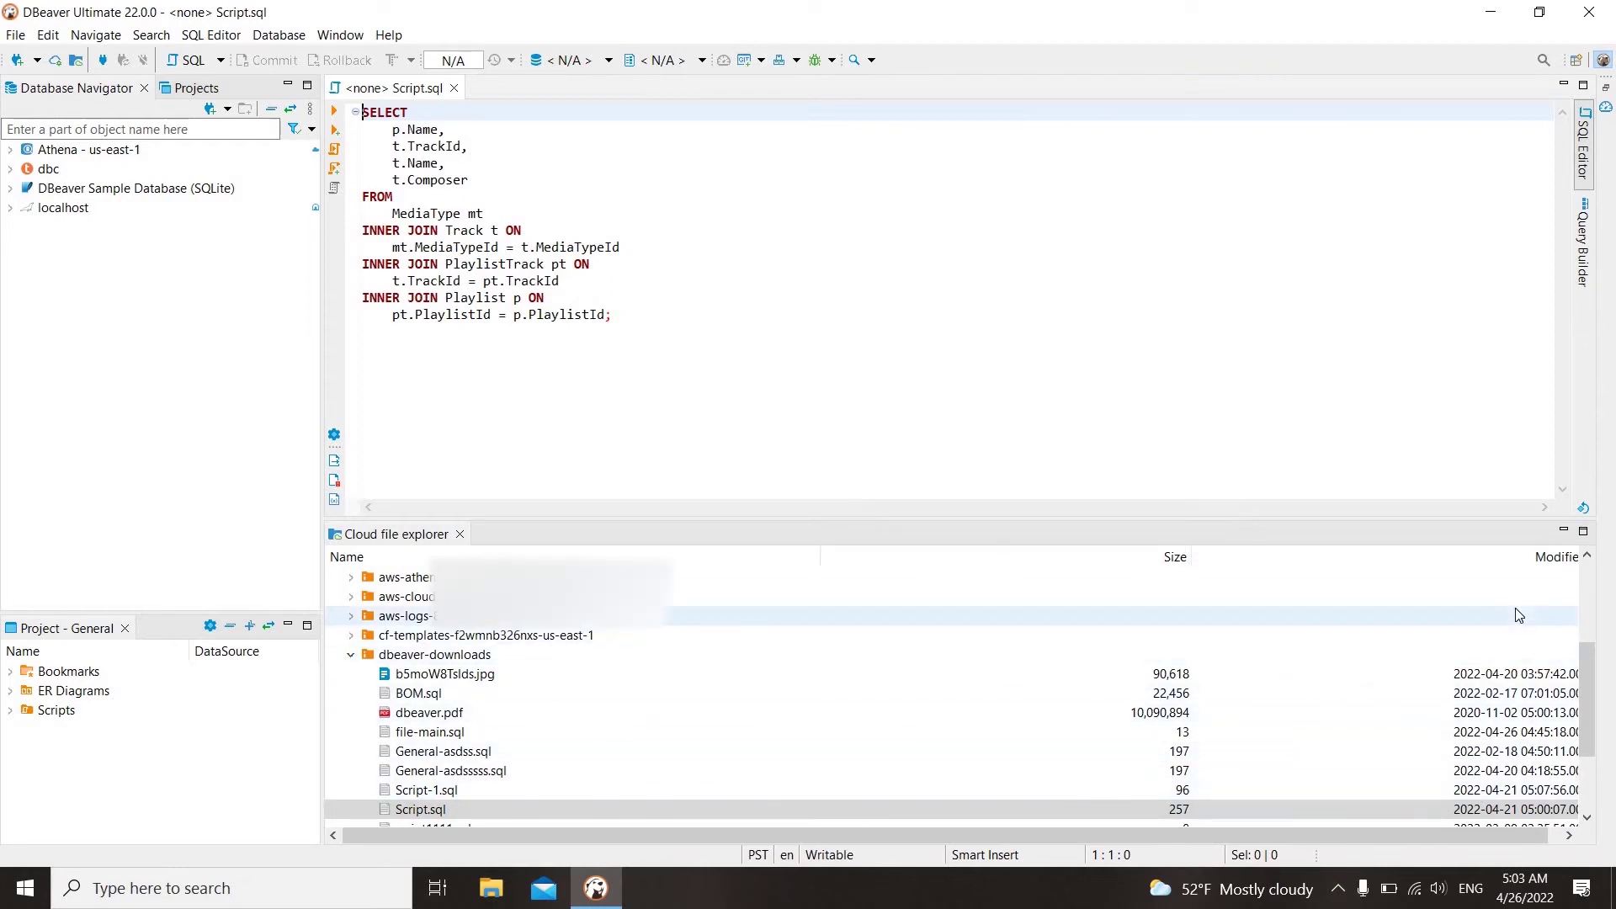
{"action": "scroll", "coordinate": [1519, 615], "scroll_direction": "down", "scroll_amount": 2}
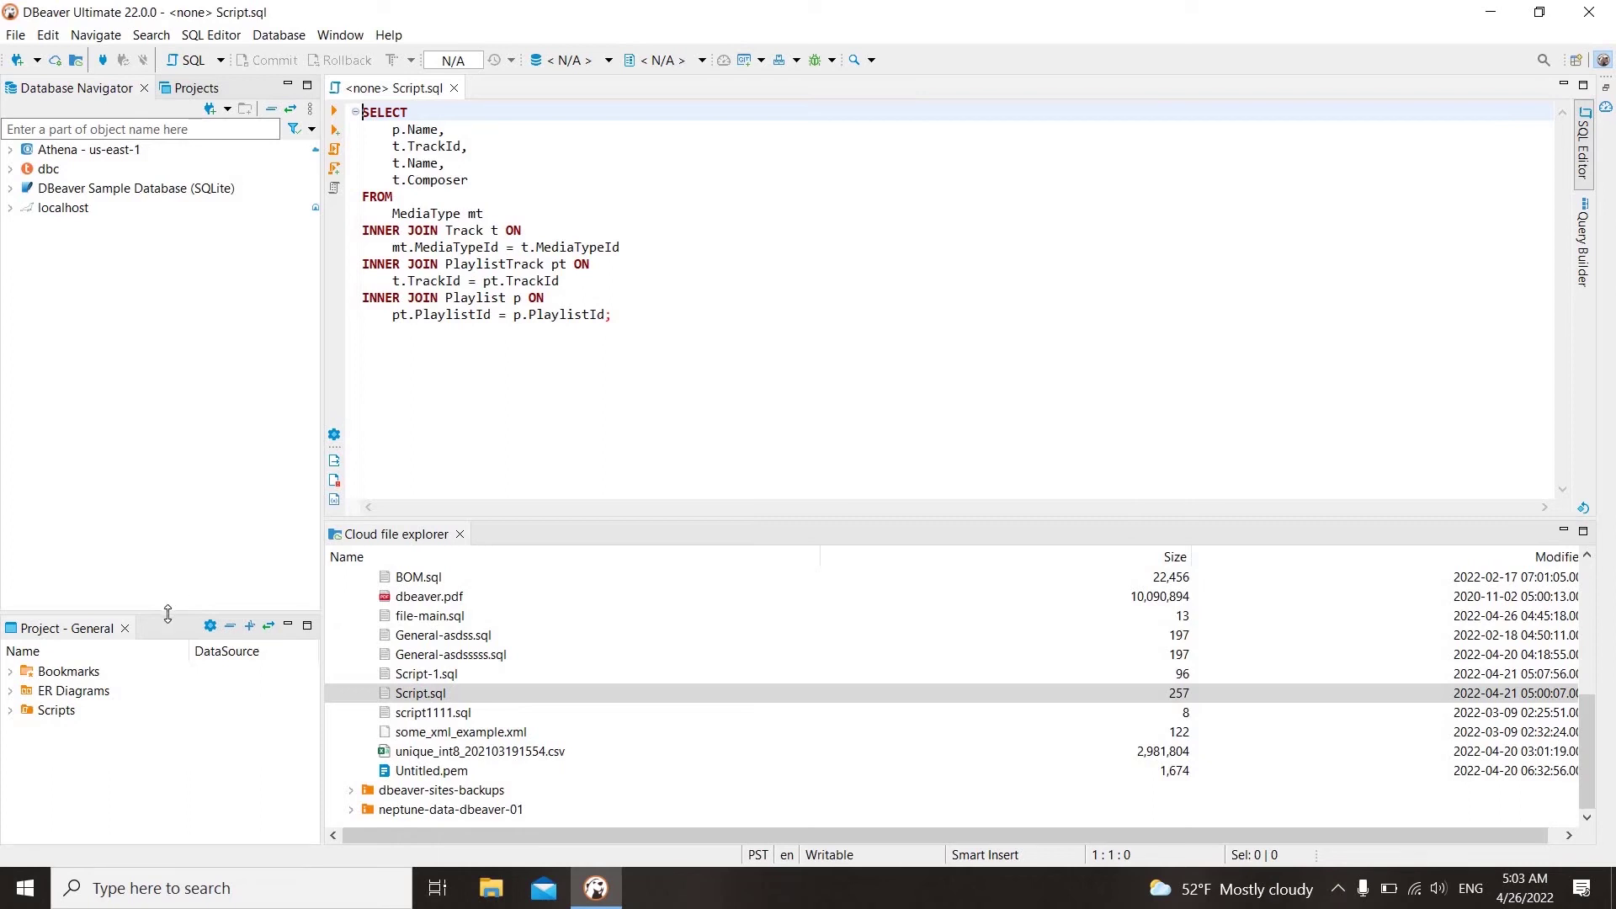
Step: Enlarge the Project panel, drag Script.sql onto Scripts, and expand Scripts to show it
{"action": "left_click_drag", "start_coordinate": [166, 613], "coordinate": [170, 525]}
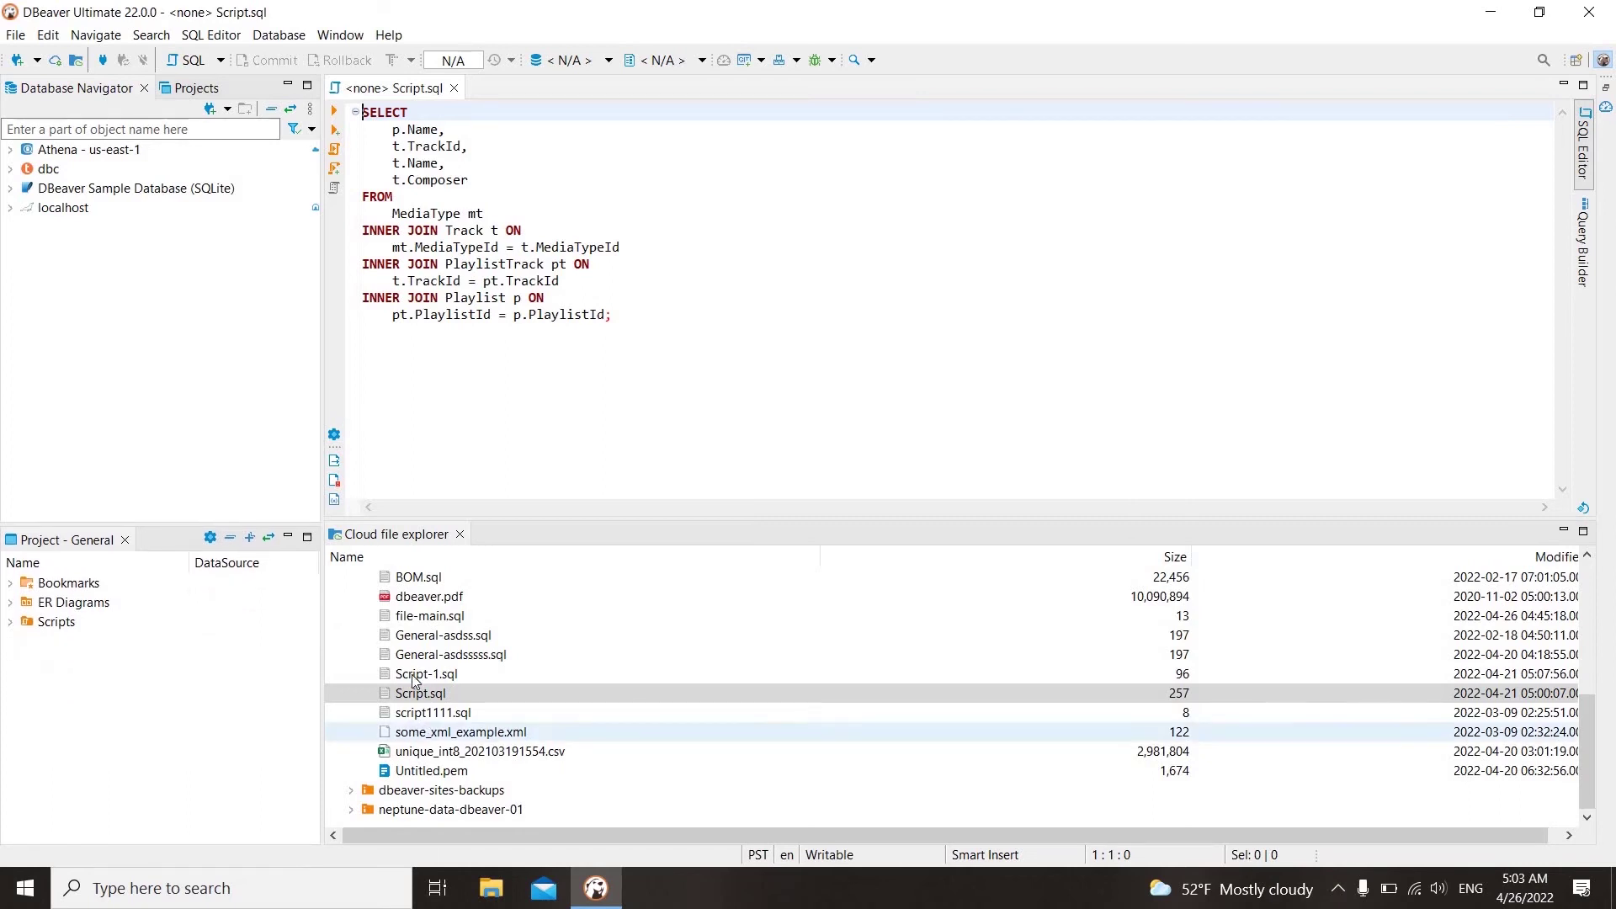
{"action": "left_click_drag", "start_coordinate": [408, 692], "coordinate": [67, 627]}
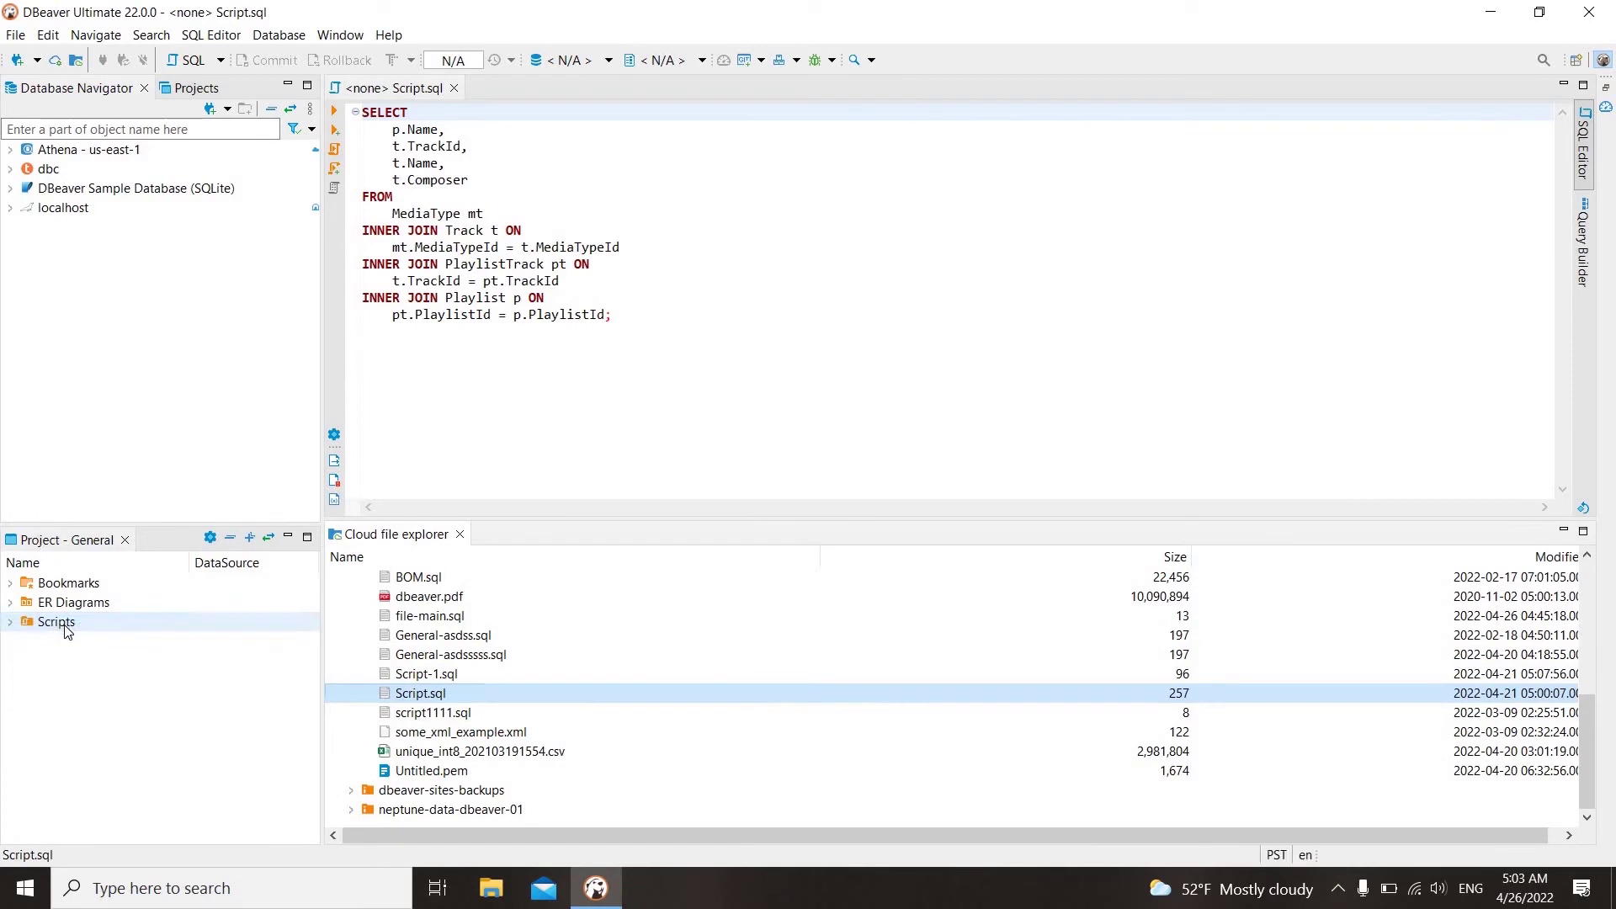
{"action": "left_click", "coordinate": [11, 621]}
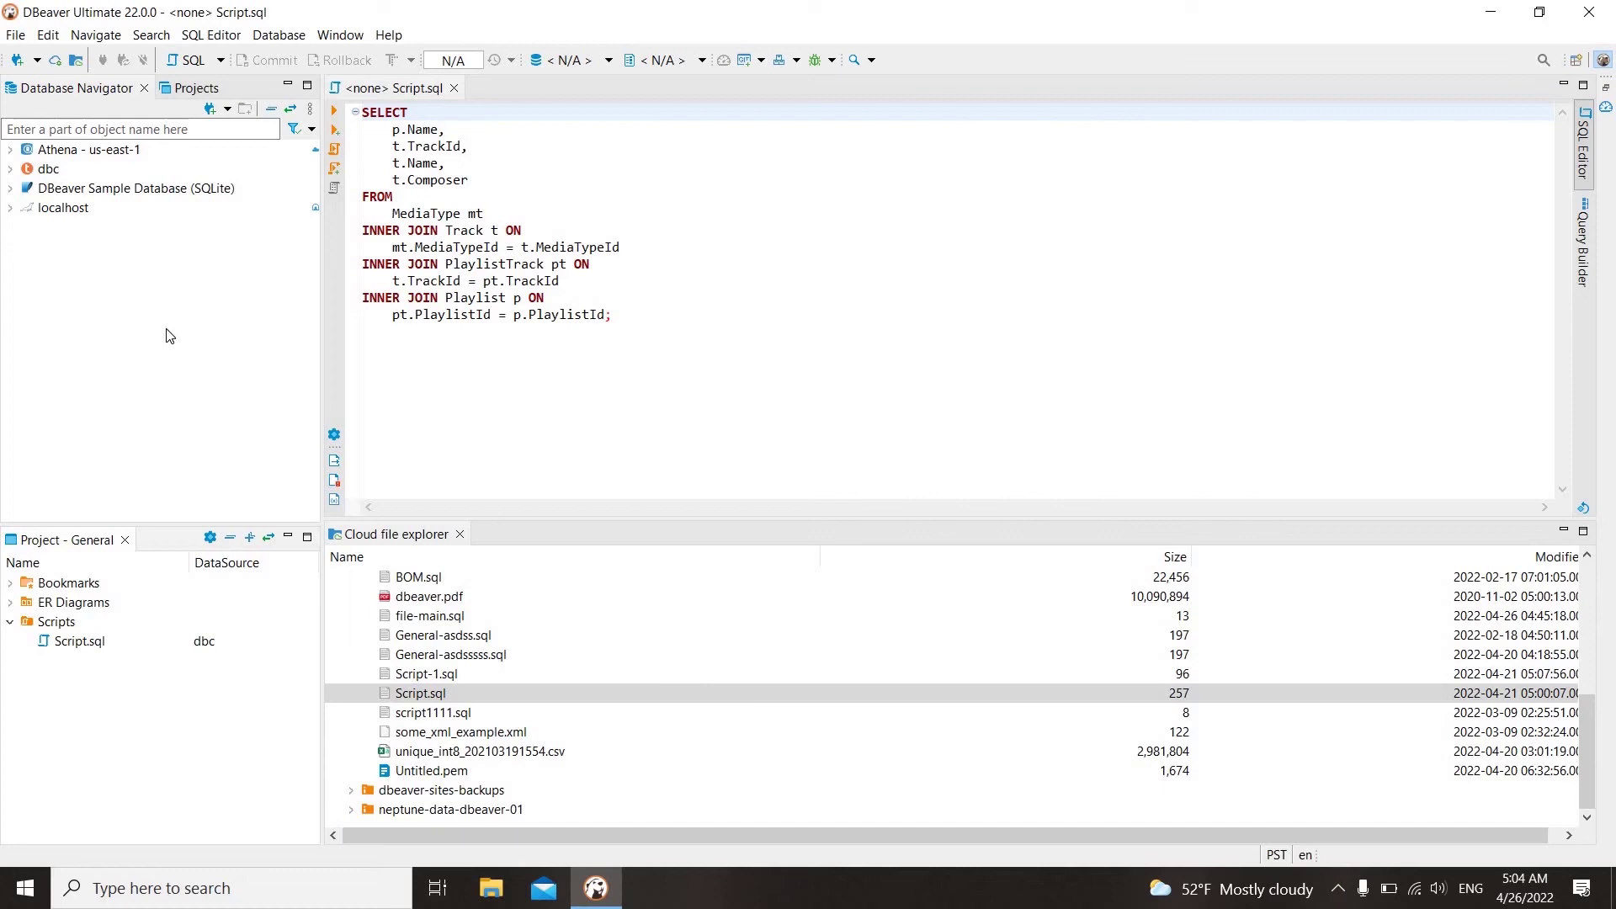
Step: Open Edit Connection for Athena - us-east-1 from the Database Navigator
{"action": "left_click", "coordinate": [144, 156]}
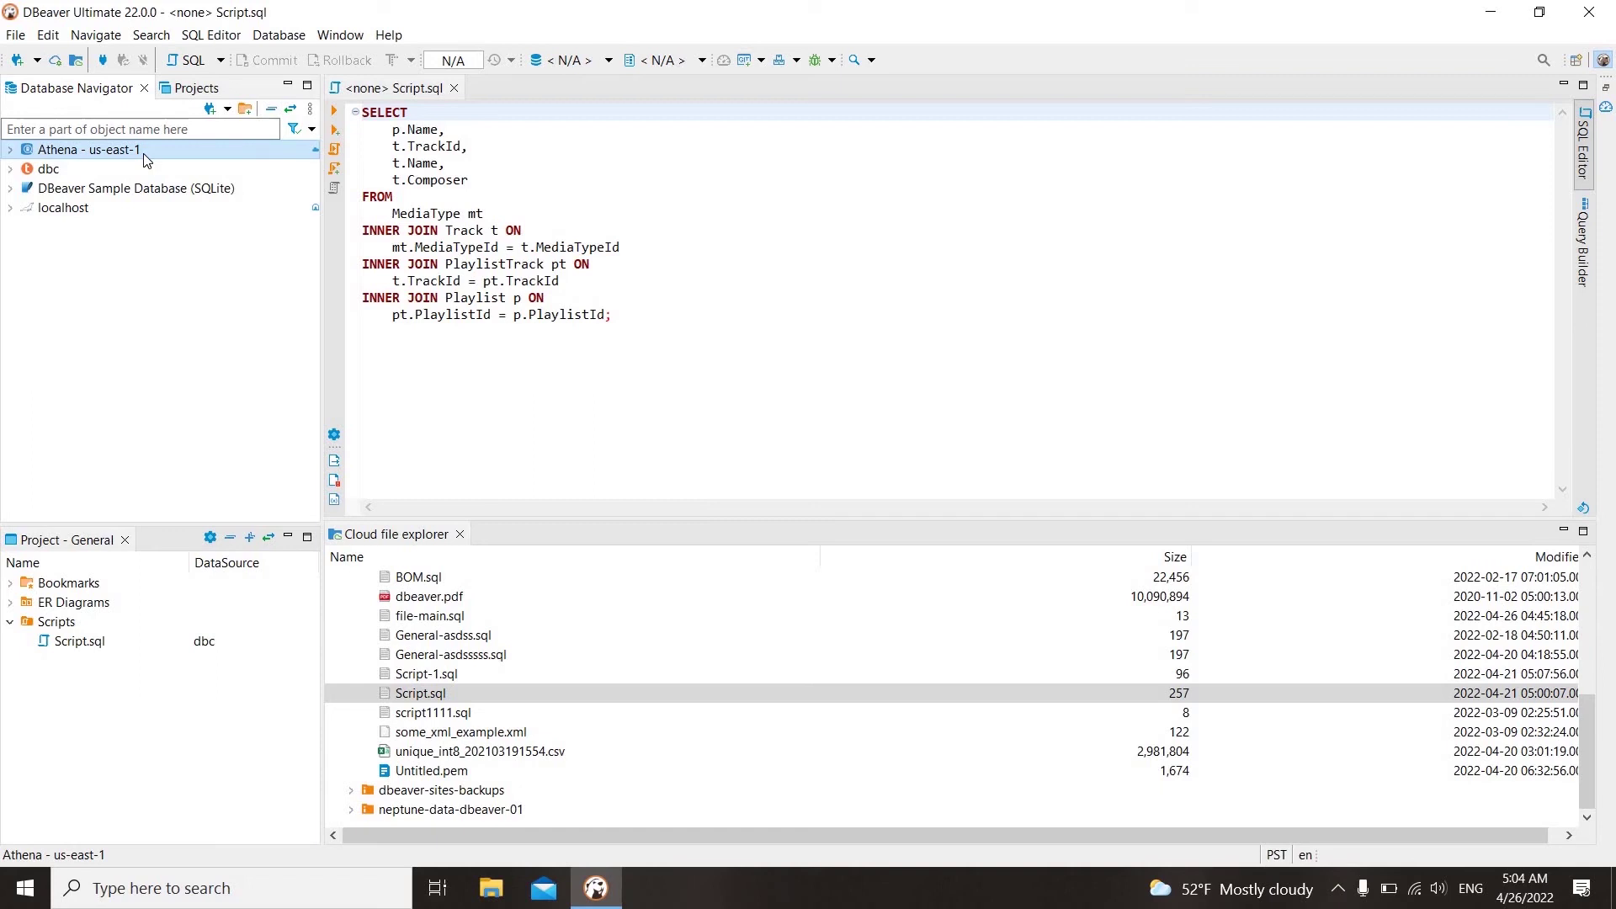
{"action": "right_click", "coordinate": [142, 153]}
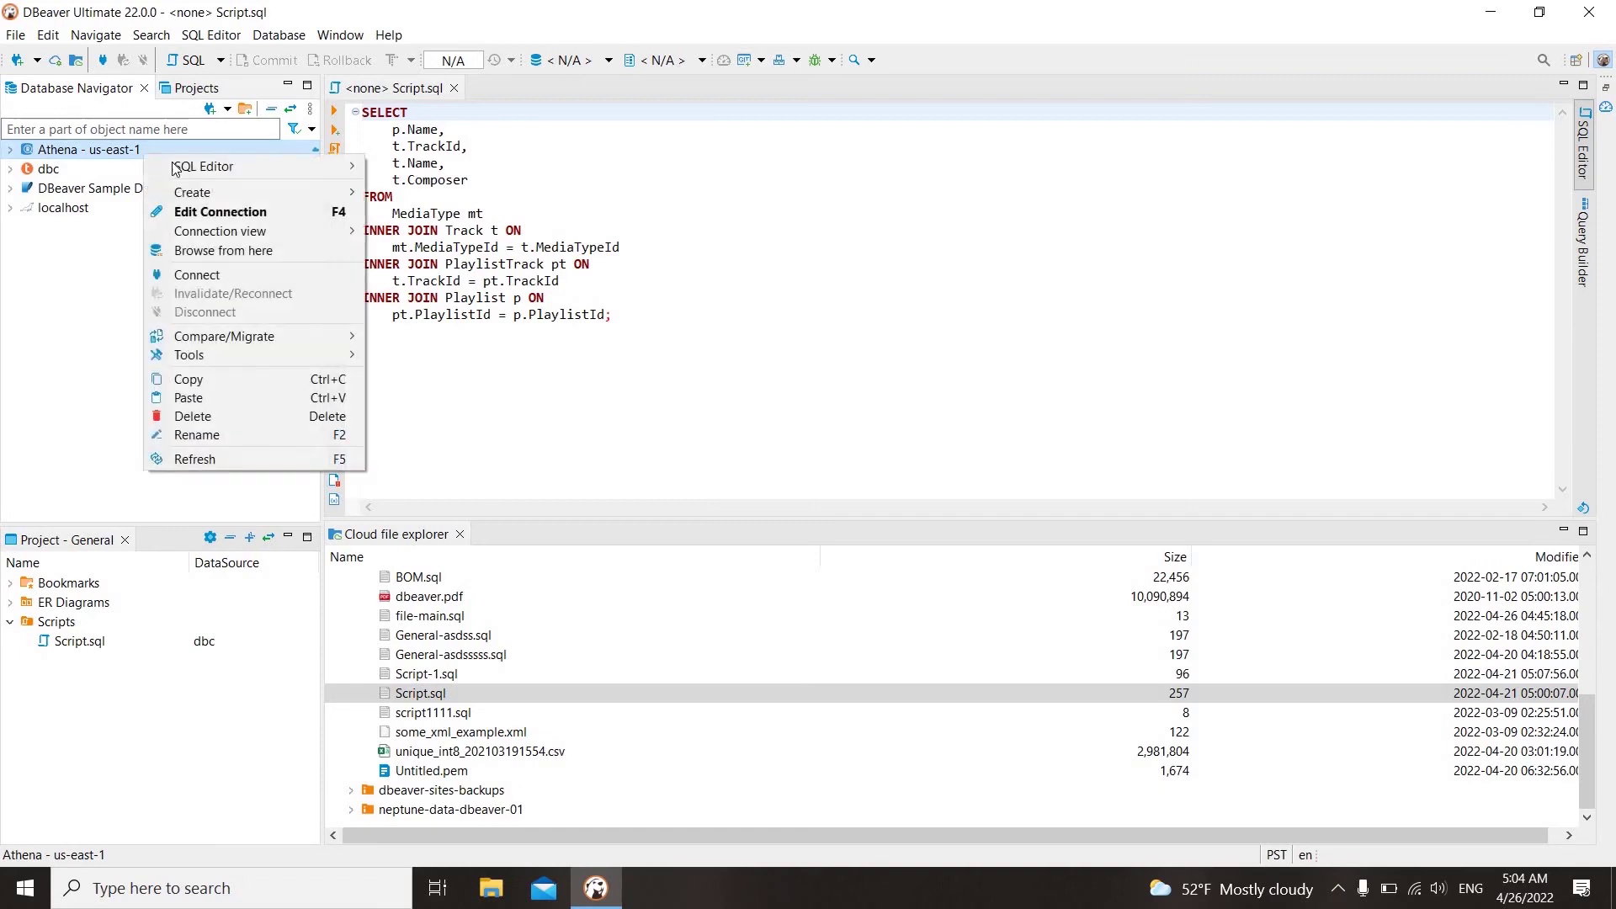
{"action": "left_click", "coordinate": [237, 215]}
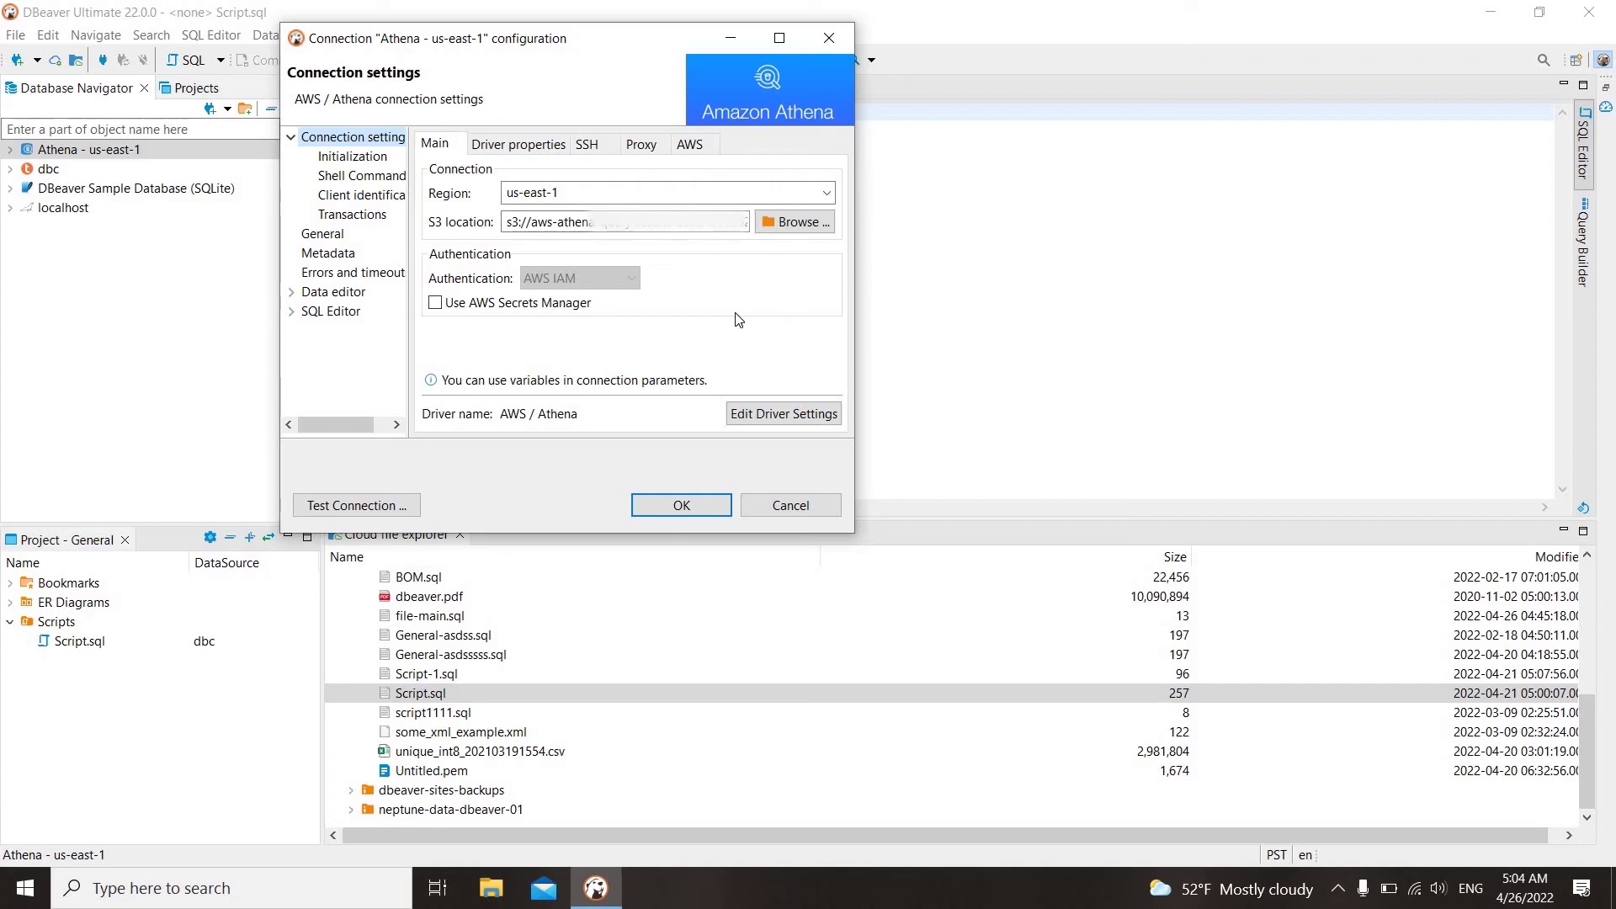
Step: Browse the S3 buckets and choose the east-2 aws-athena bucket as S3 location
{"action": "left_click", "coordinate": [804, 235]}
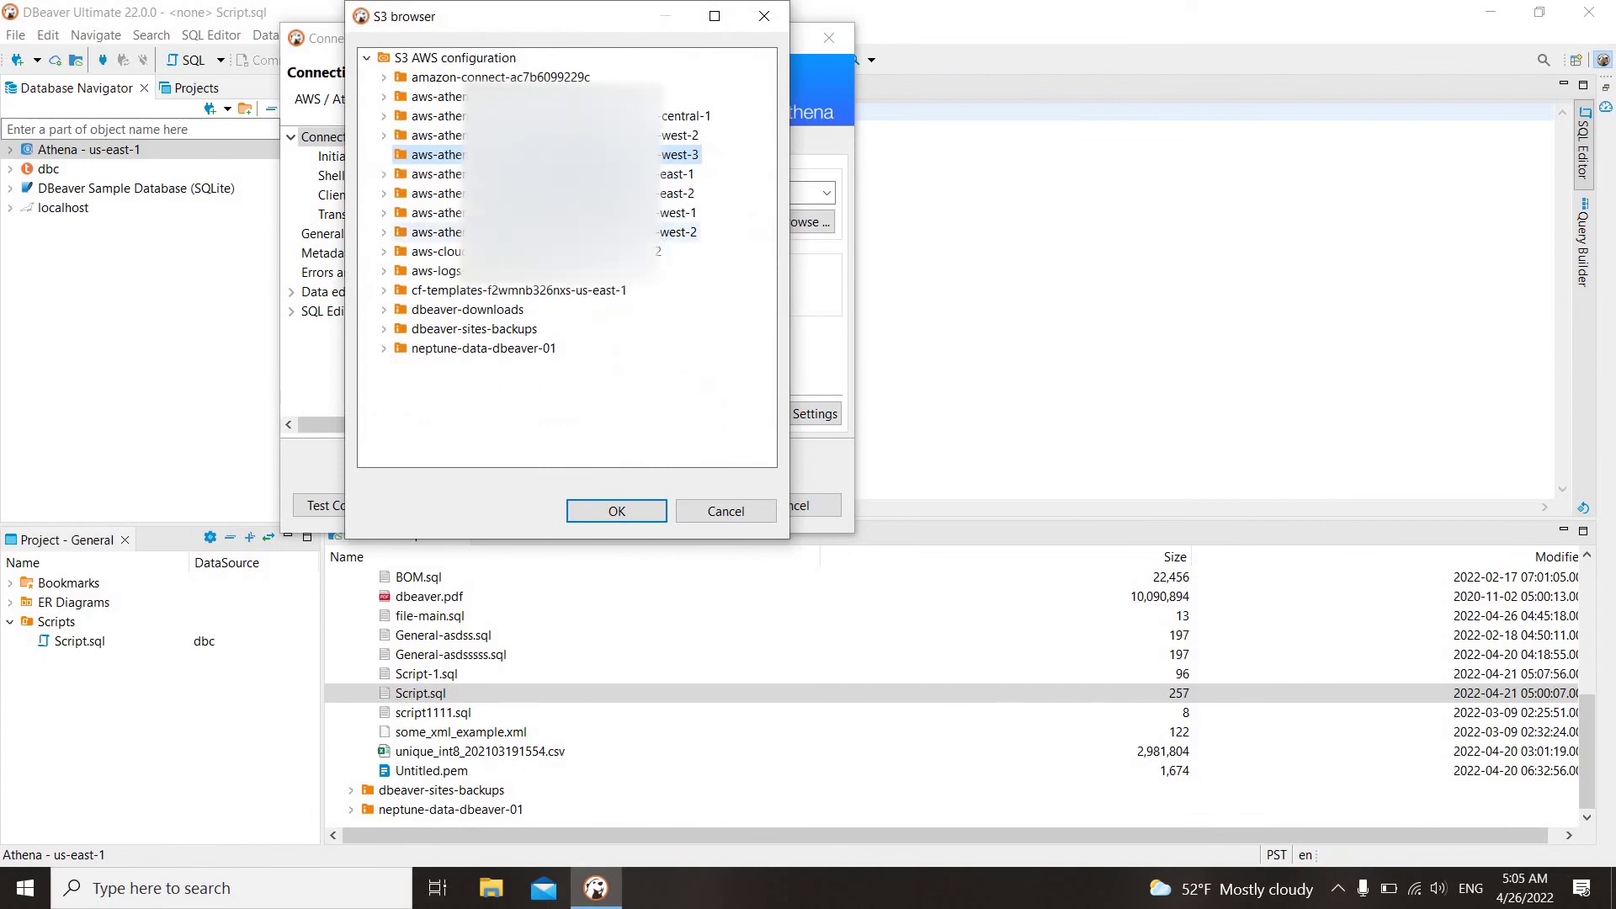
{"action": "left_click", "coordinate": [555, 193]}
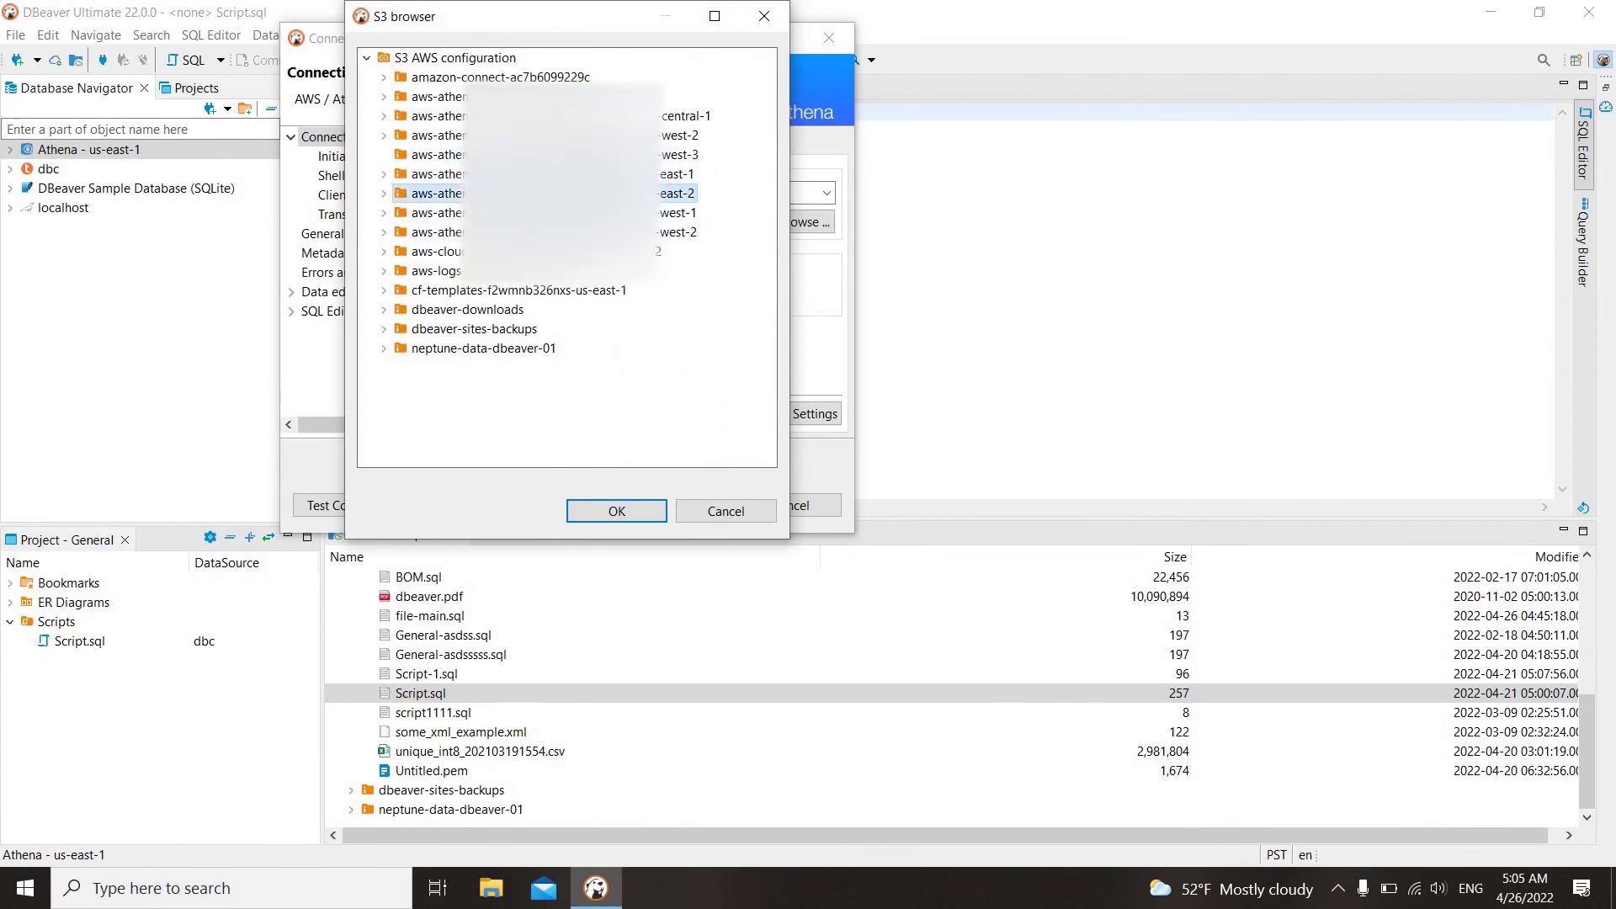
{"action": "left_click", "coordinate": [617, 510]}
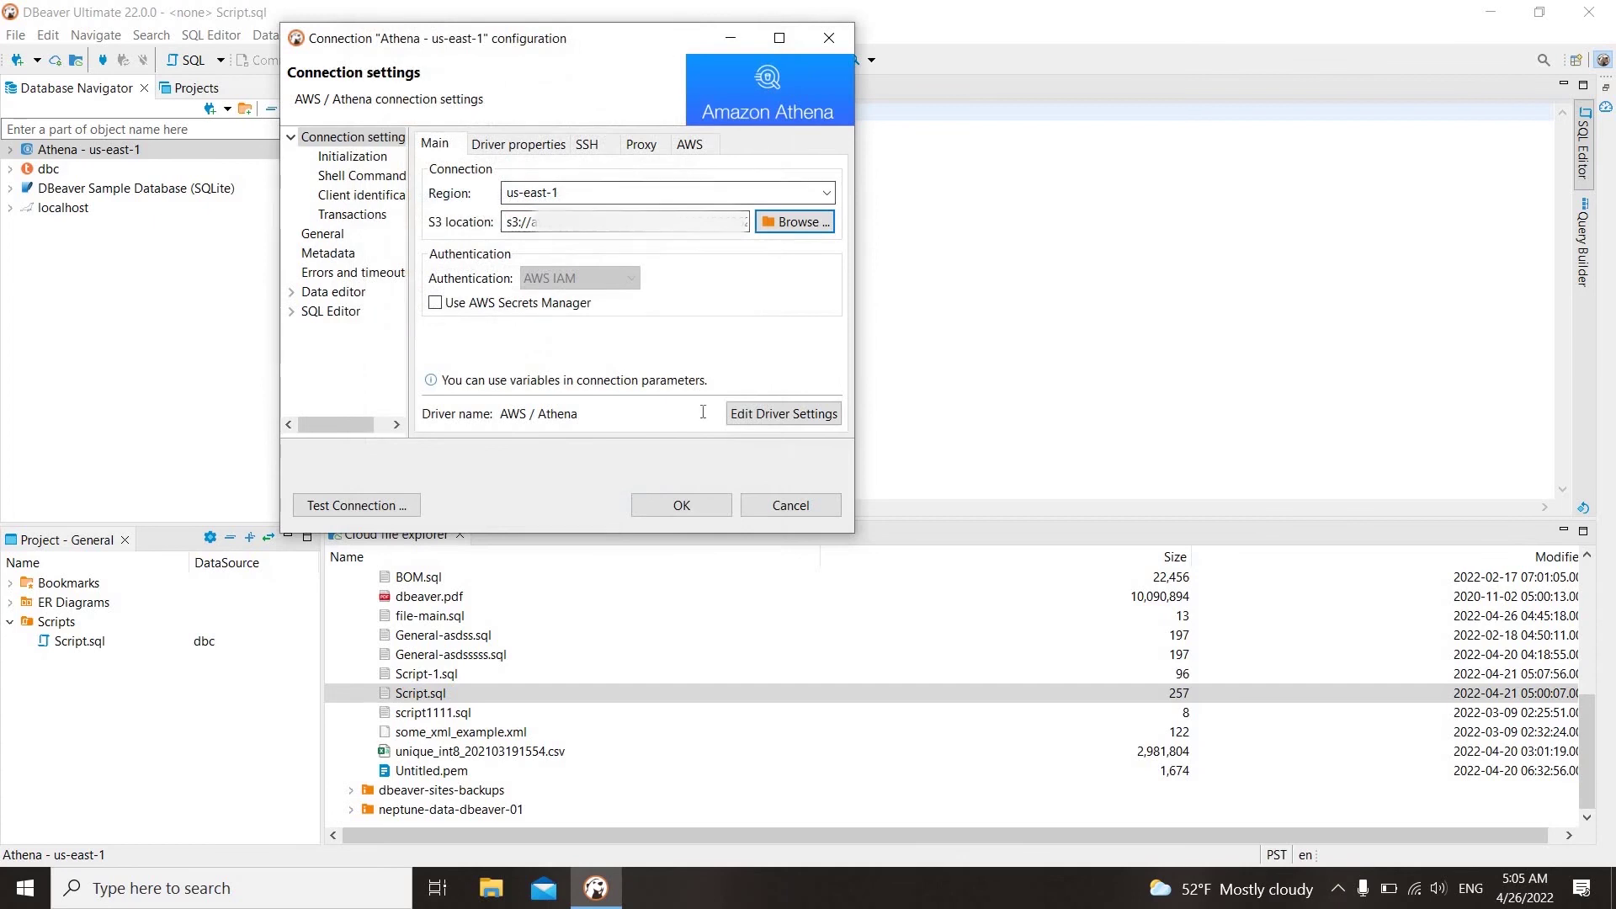
Step: Accept the Athena connection settings with the new S3 location, then minimize DBeaver to the desktop
{"action": "left_click", "coordinate": [695, 505]}
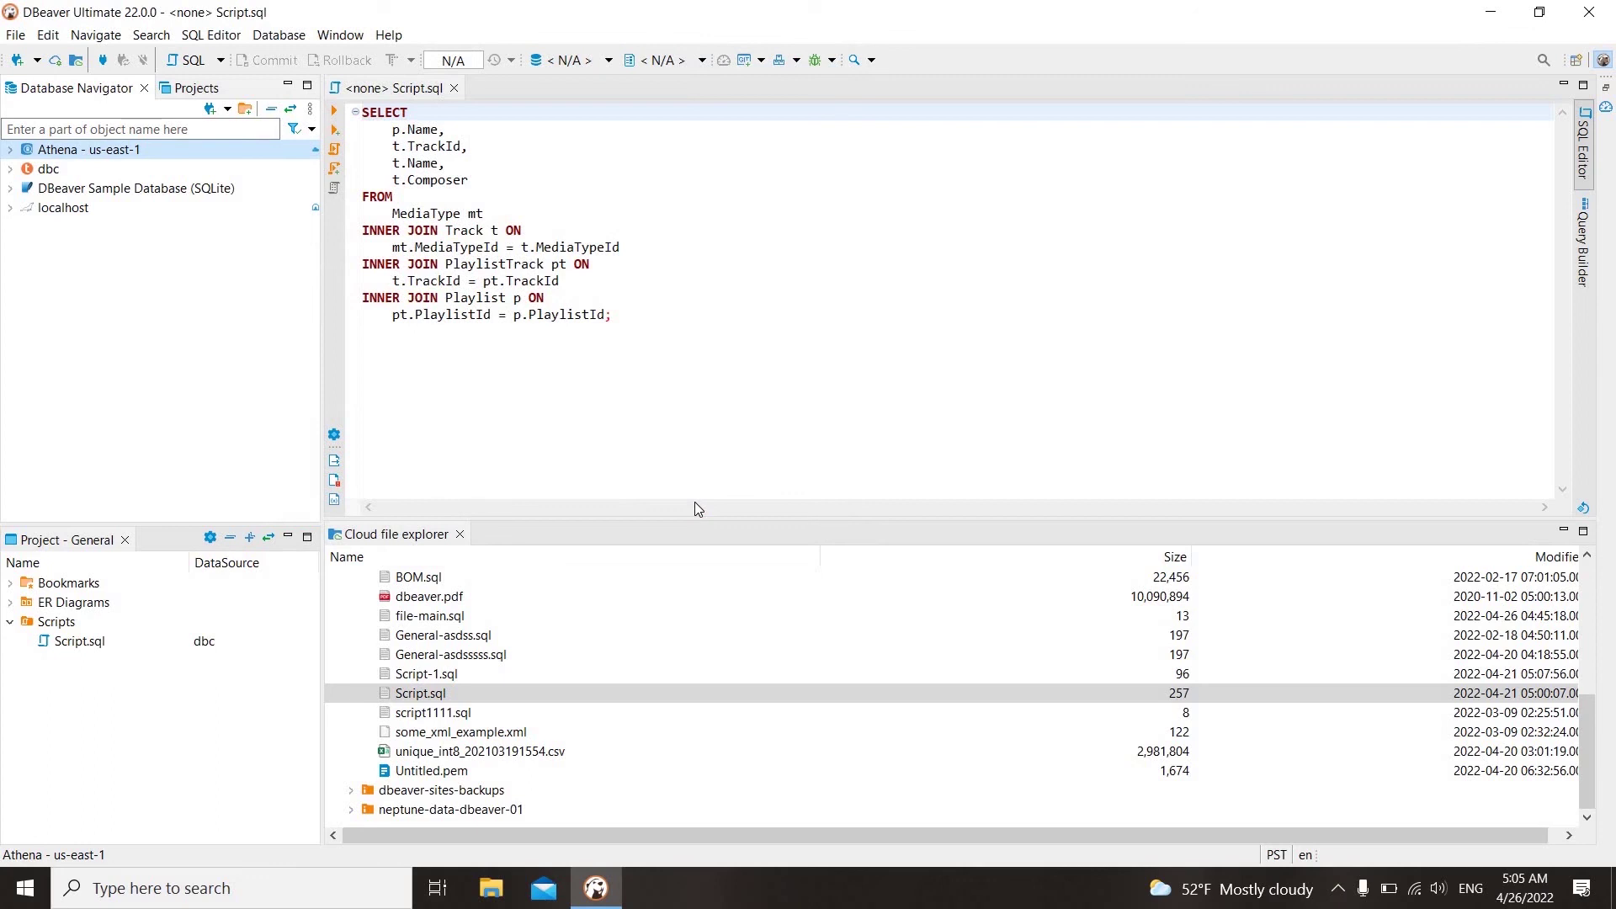
{"action": "left_click", "coordinate": [1489, 11]}
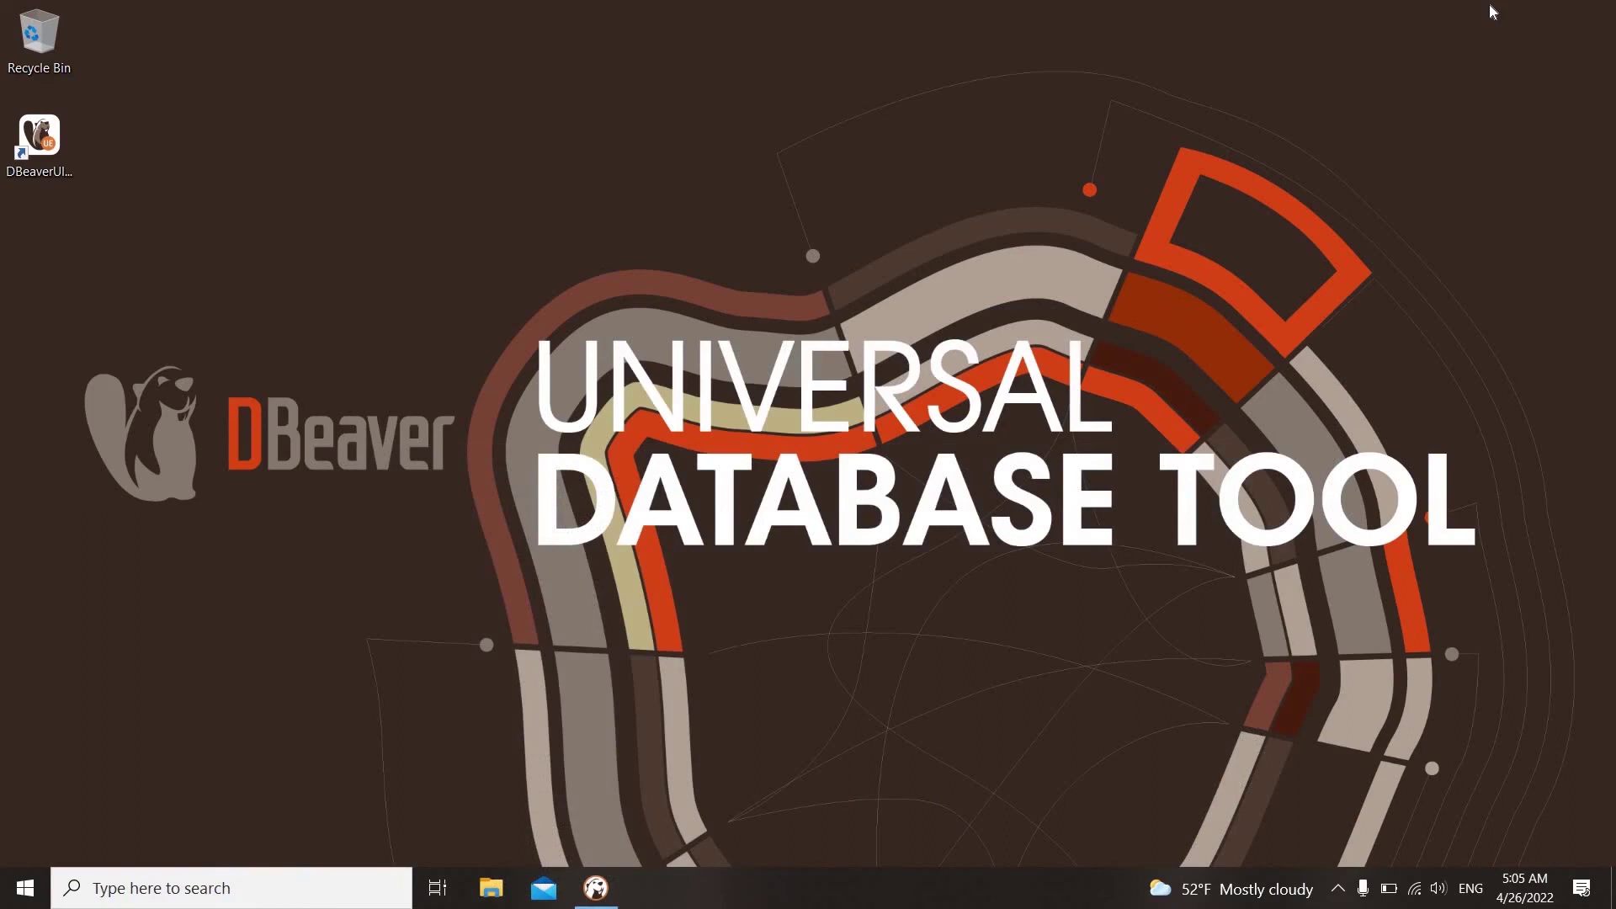